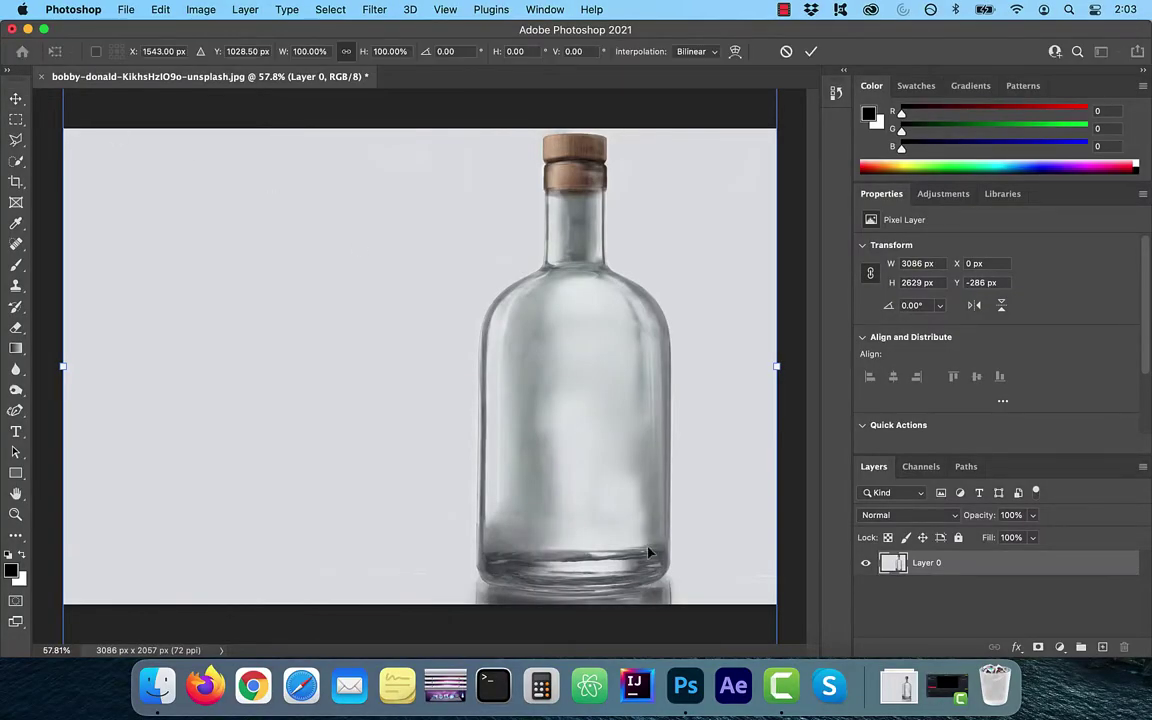
Duplicate the bottle photo layer Layer 0 and hide the original.
click(21, 102)
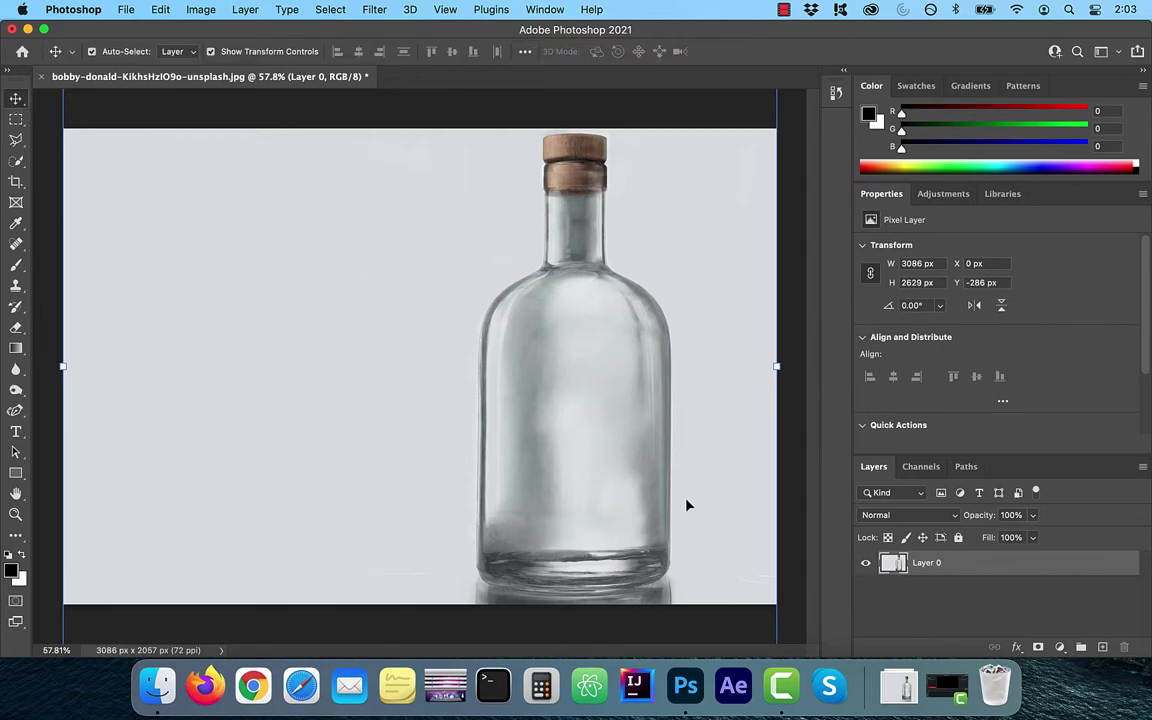
click(978, 586)
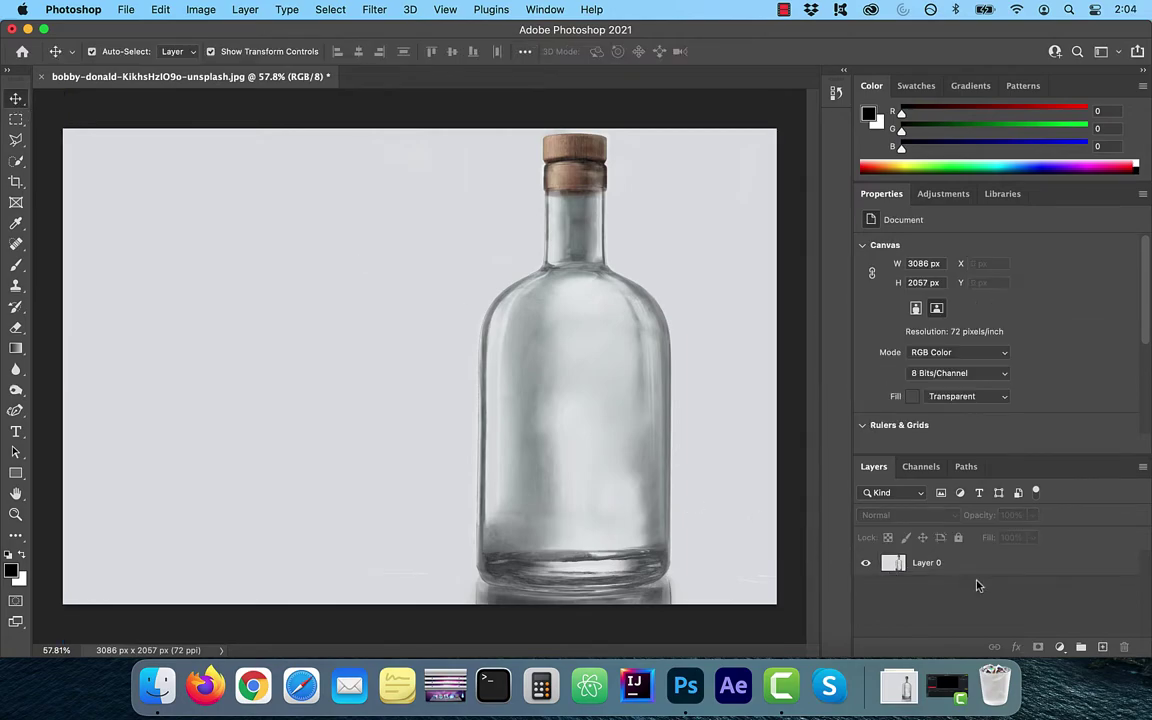
drag(933, 569, 1101, 646)
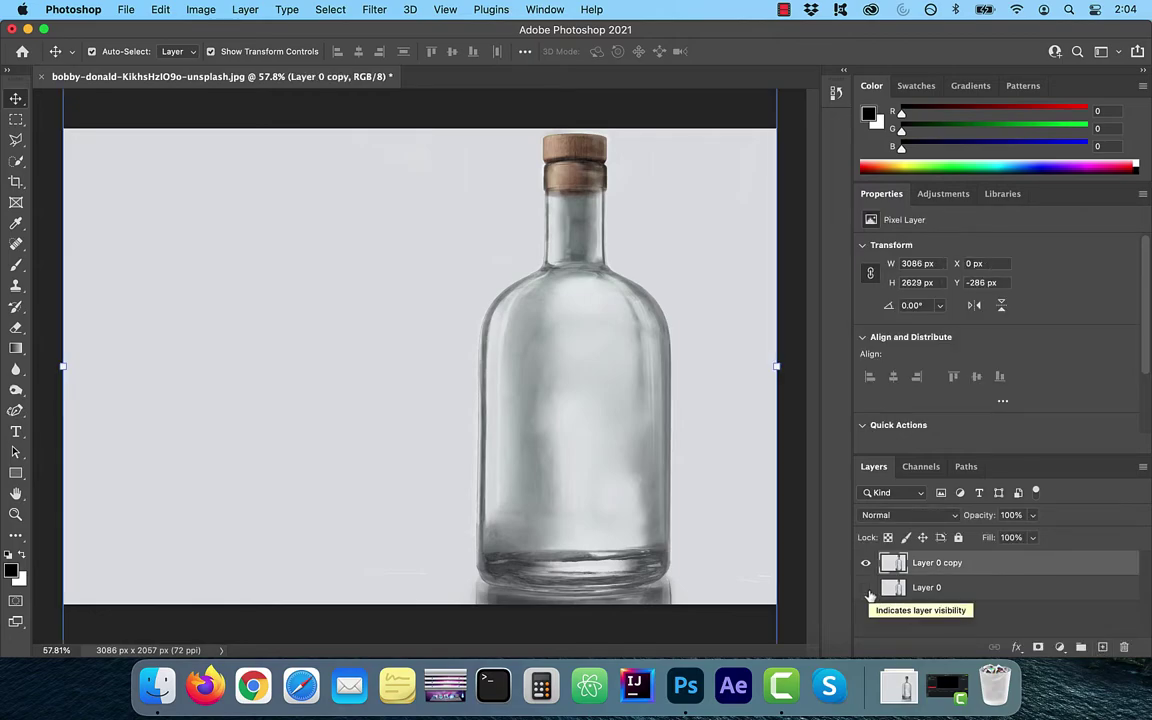
Select the bottle with Select Subject and subtract the reflection below its base from the selection, refining with a 15 px brush.
click(18, 162)
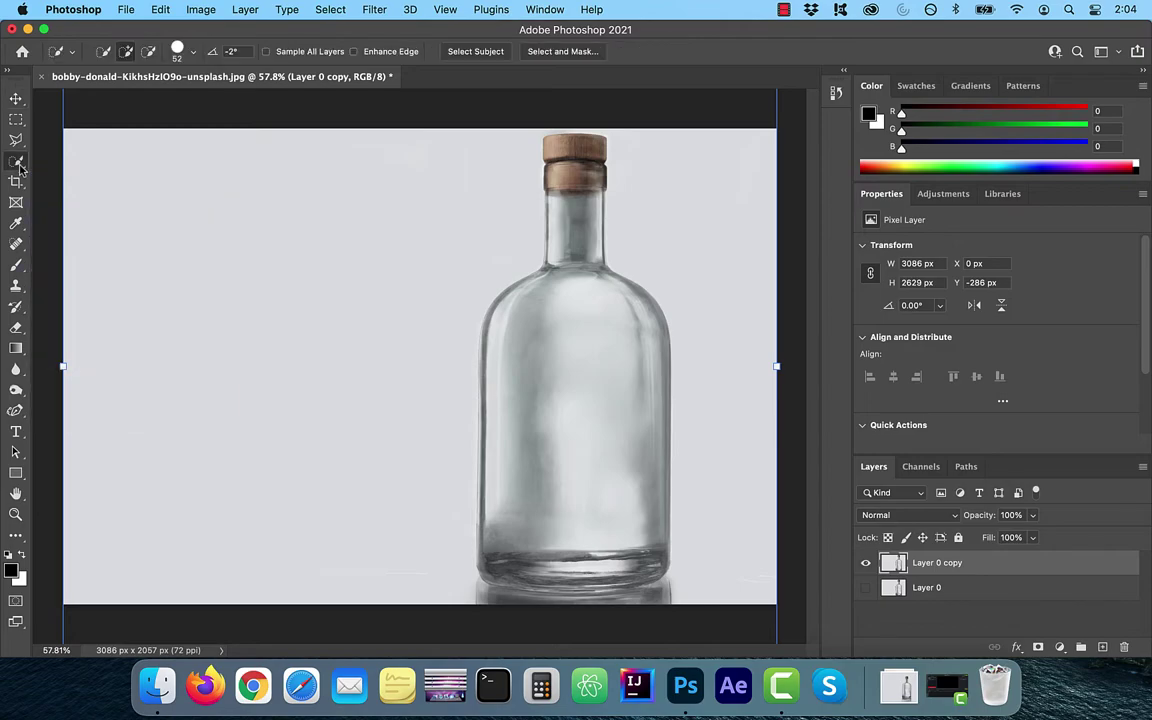
click(477, 51)
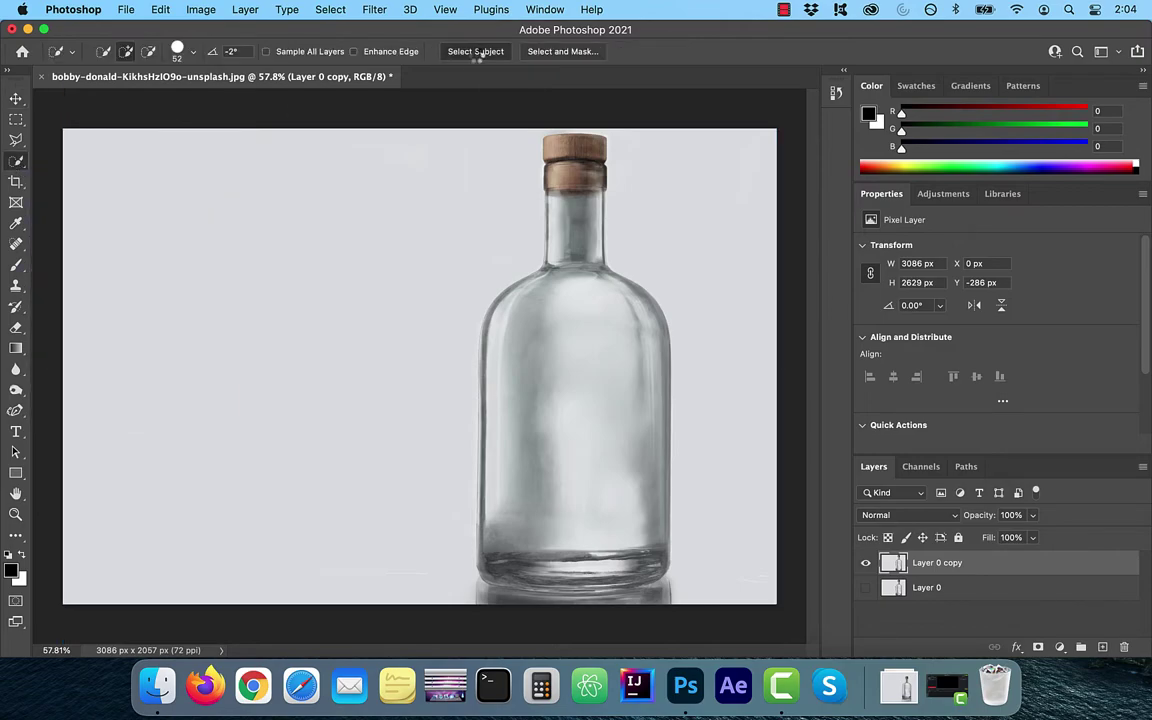
scroll(590, 370, up, 5)
drag(375, 635, 400, 315)
drag(368, 452, 368, 542)
drag(410, 349, 185, 121)
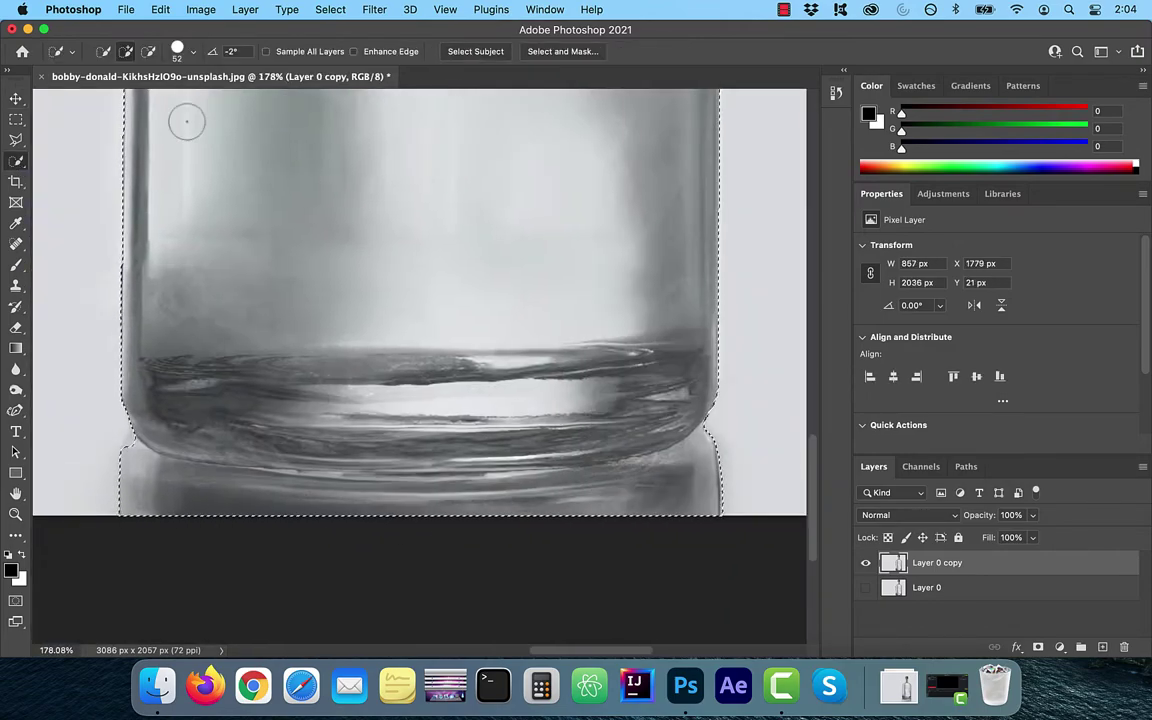
drag(160, 485, 690, 478)
drag(274, 428, 560, 440)
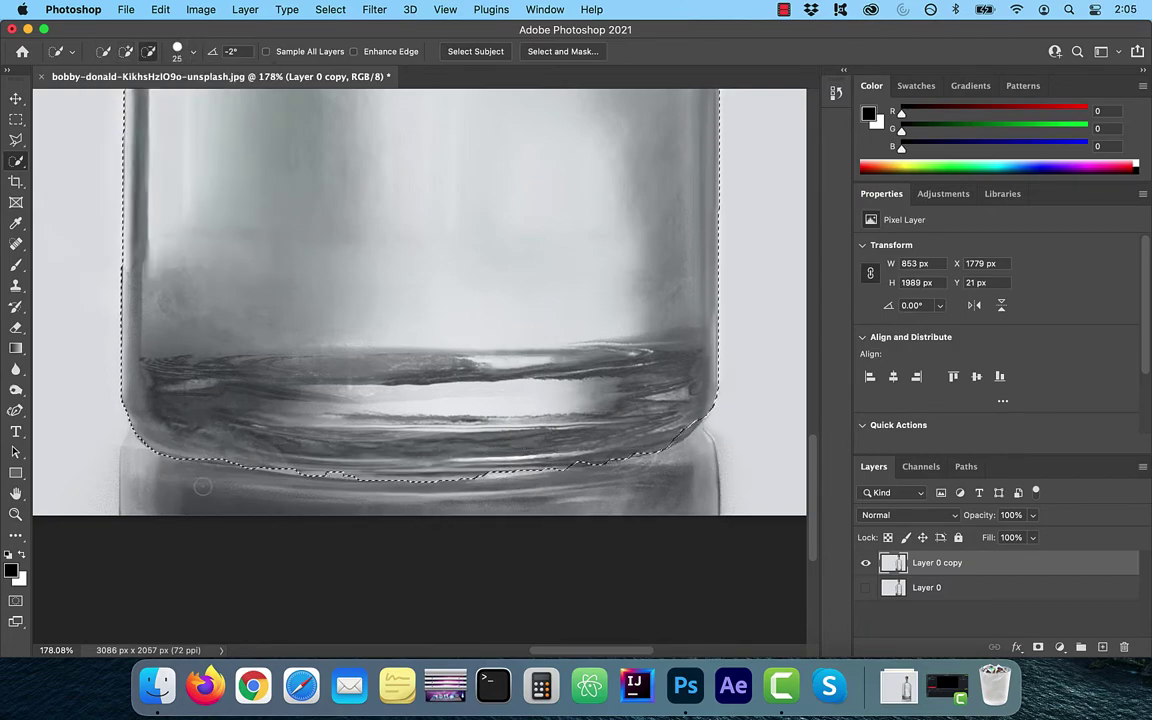
click(193, 51)
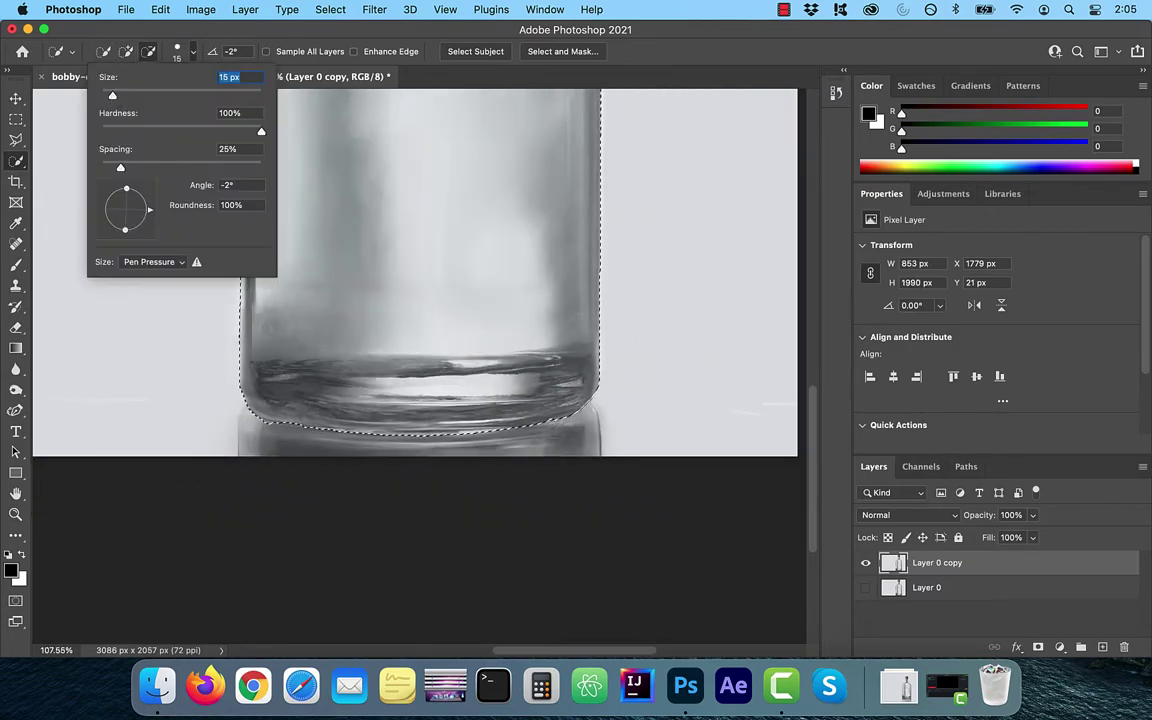
key(Return)
scroll(560, 337, up, 3)
Mask the duplicated layer to the bottle selection and feather the mask by 3.3 px.
click(1038, 646)
drag(867, 357, 912, 357)
scroll(489, 406, down, 5)
Rotate the masked bottle layer 90° clockwise so the bottle lies on its side.
click(158, 10)
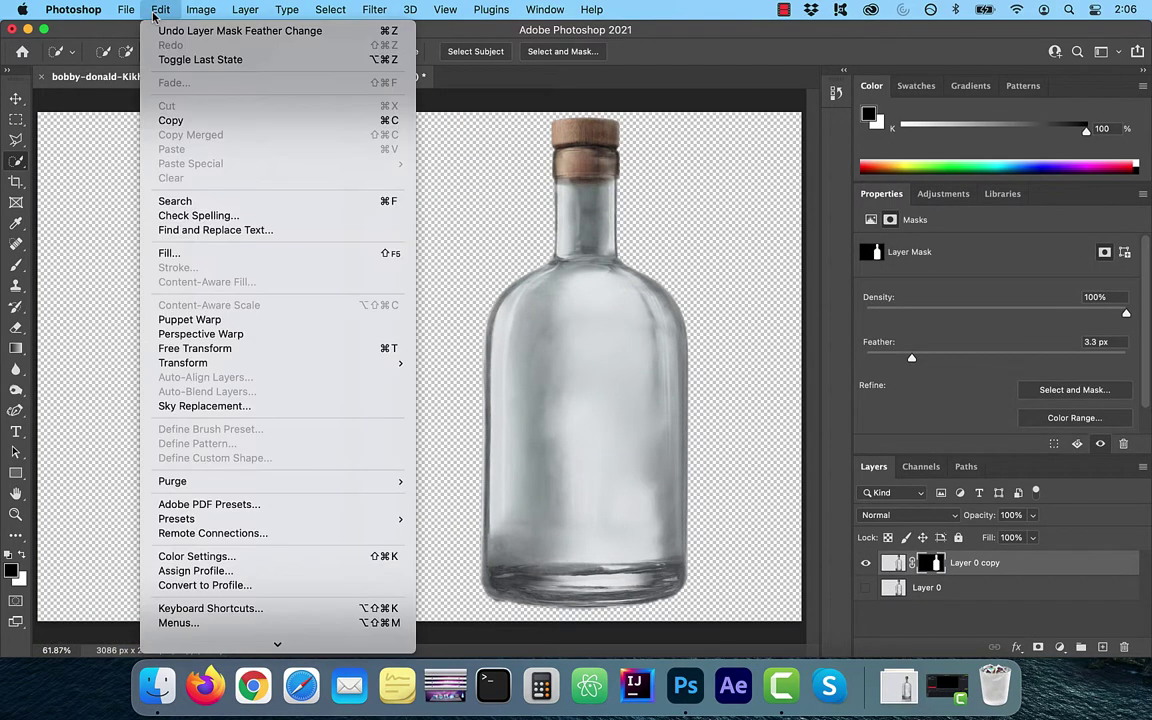
mouse_move(259, 371)
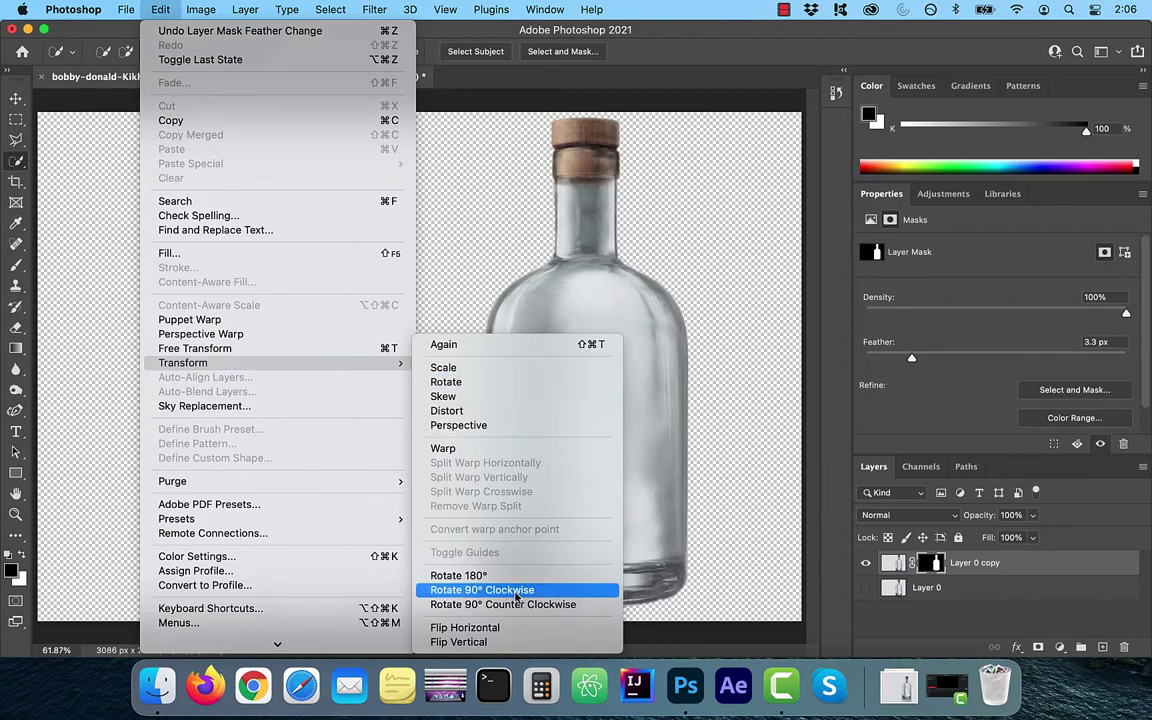
click(482, 590)
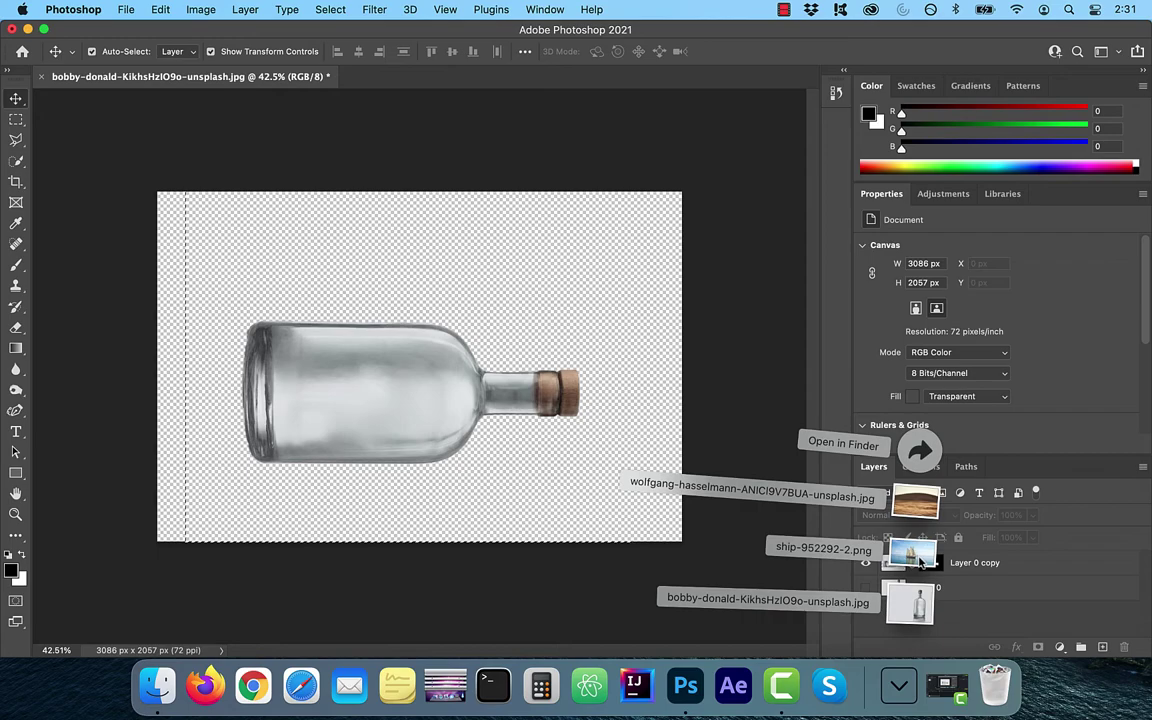
Place ship-952292-2.png into the document and position its layer beneath the bottle layer.
drag(913, 548, 215, 236)
drag(969, 589, 980, 563)
click(957, 591)
Scale the ship image to about 24.89% and position it so it covers the bottle's body up to the cork.
drag(146, 224, 233, 272)
drag(337, 299, 288, 286)
drag(402, 495, 386, 469)
drag(388, 257, 387, 302)
drag(546, 382, 536, 381)
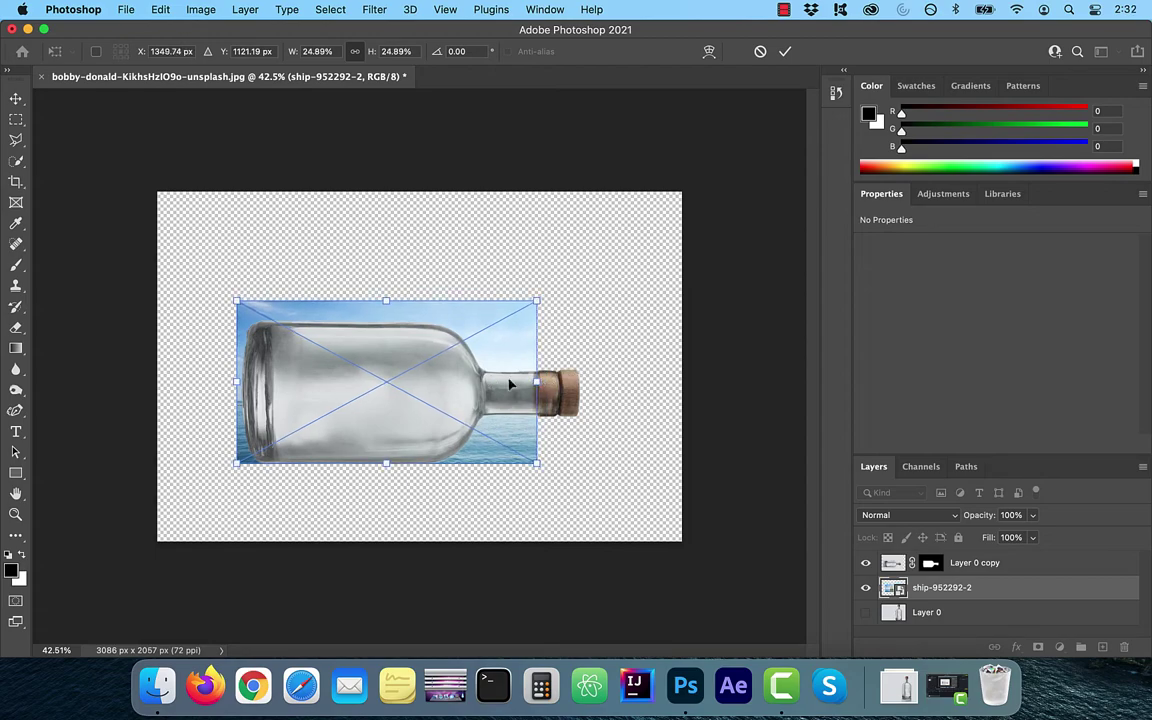
key(Return)
Move the ship layer above the bottle layer and clip it to the bottle with a clipping mask.
drag(957, 587, 957, 560)
click(245, 9)
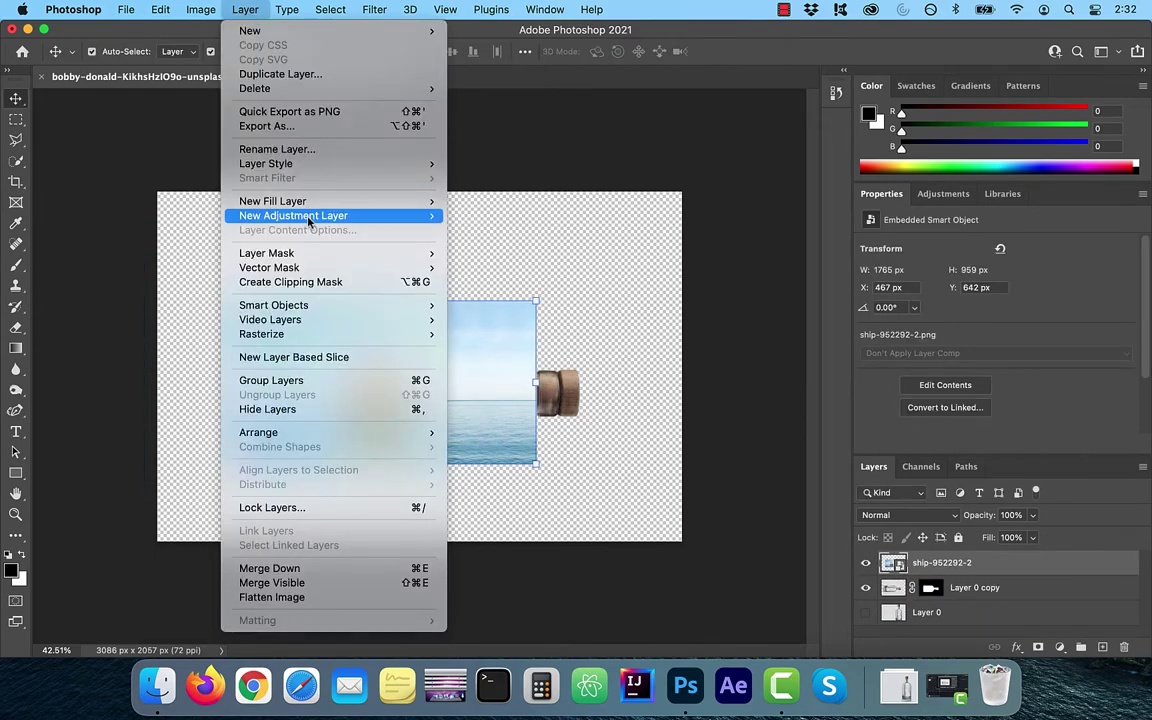
click(292, 282)
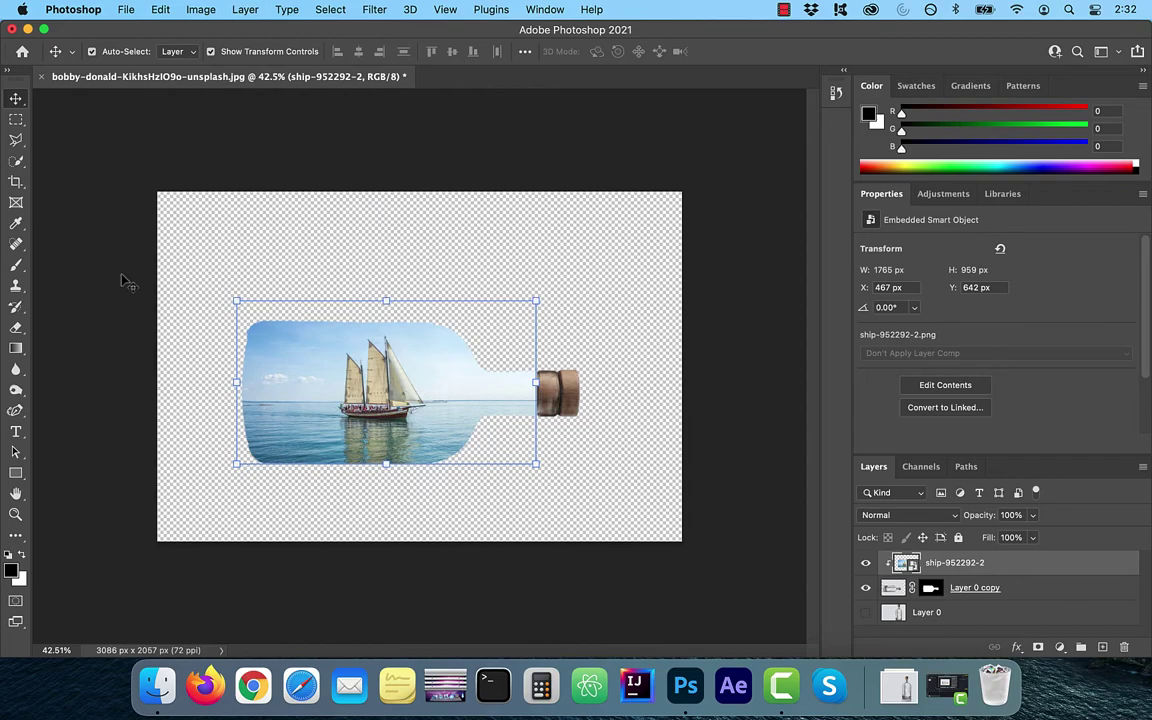
click(104, 140)
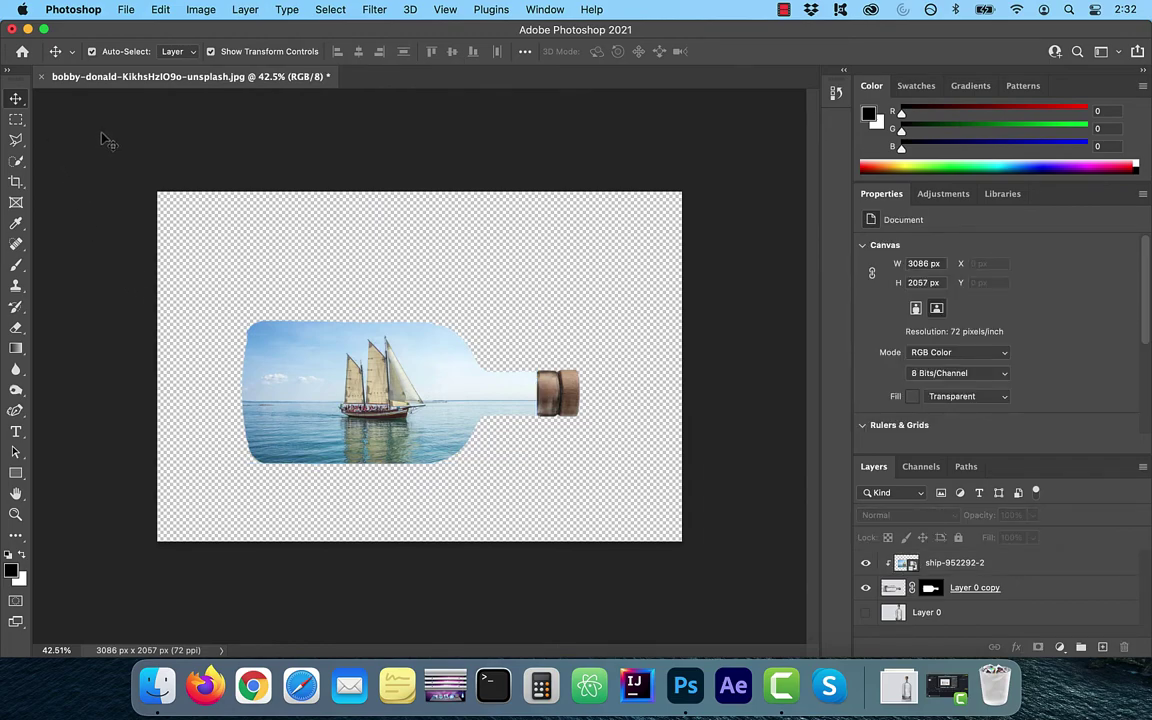
Duplicate the bottle layer together with its clipped ship layer.
click(1010, 590)
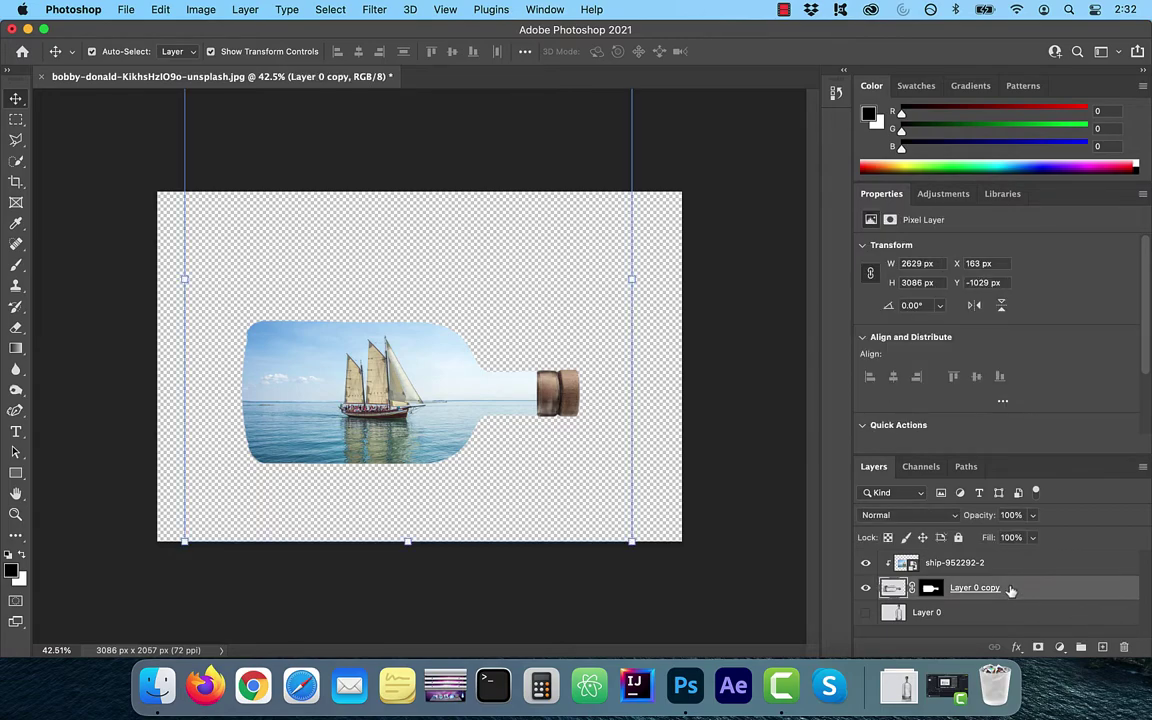
shift+click(978, 566)
drag(975, 571, 1103, 646)
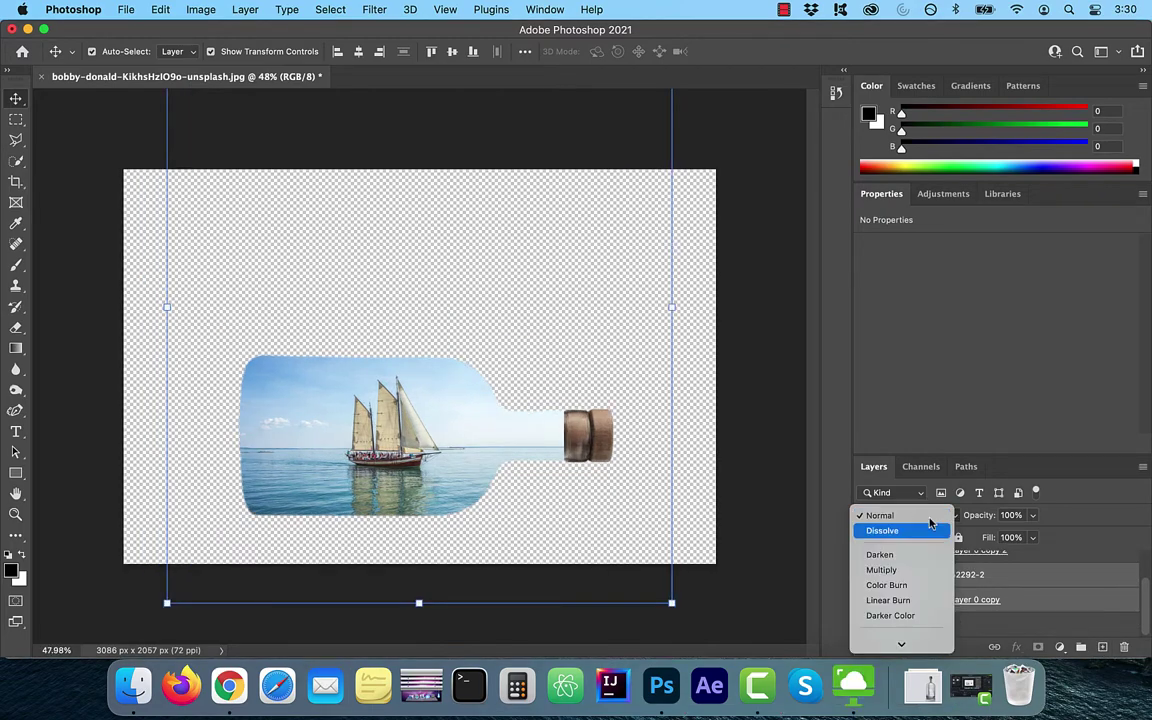
Set the original ship and bottle layers to Linear Burn and their duplicates to Soft Light.
mouse_move(909, 646)
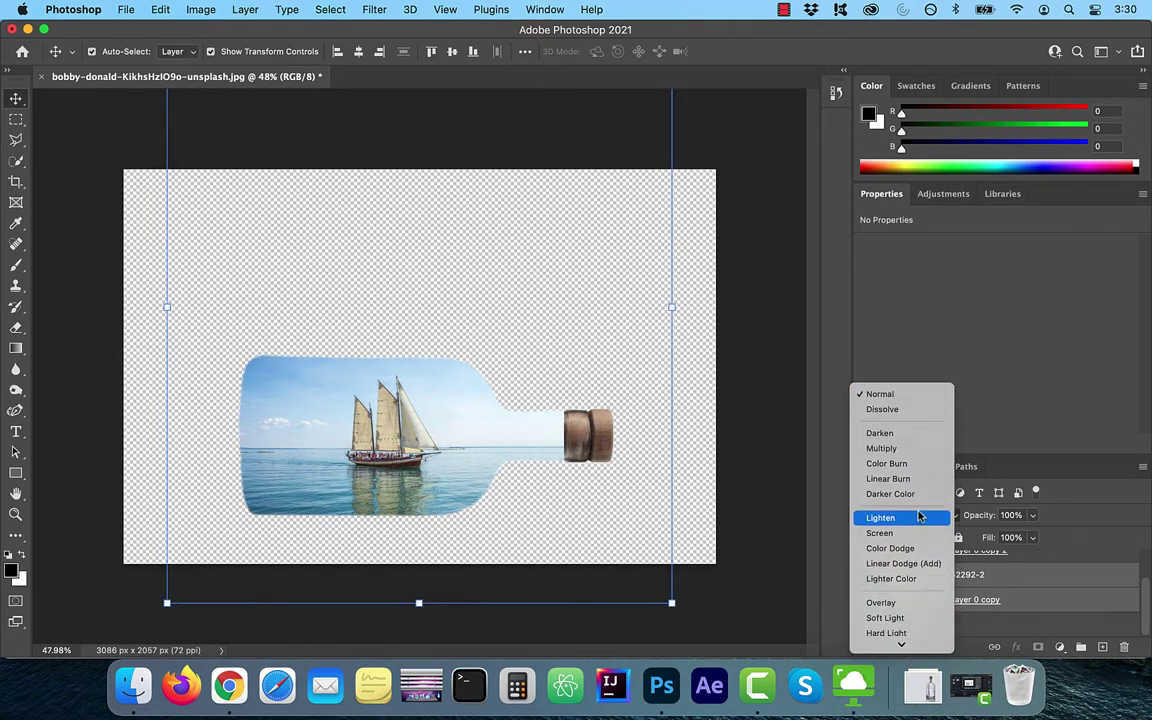
click(888, 478)
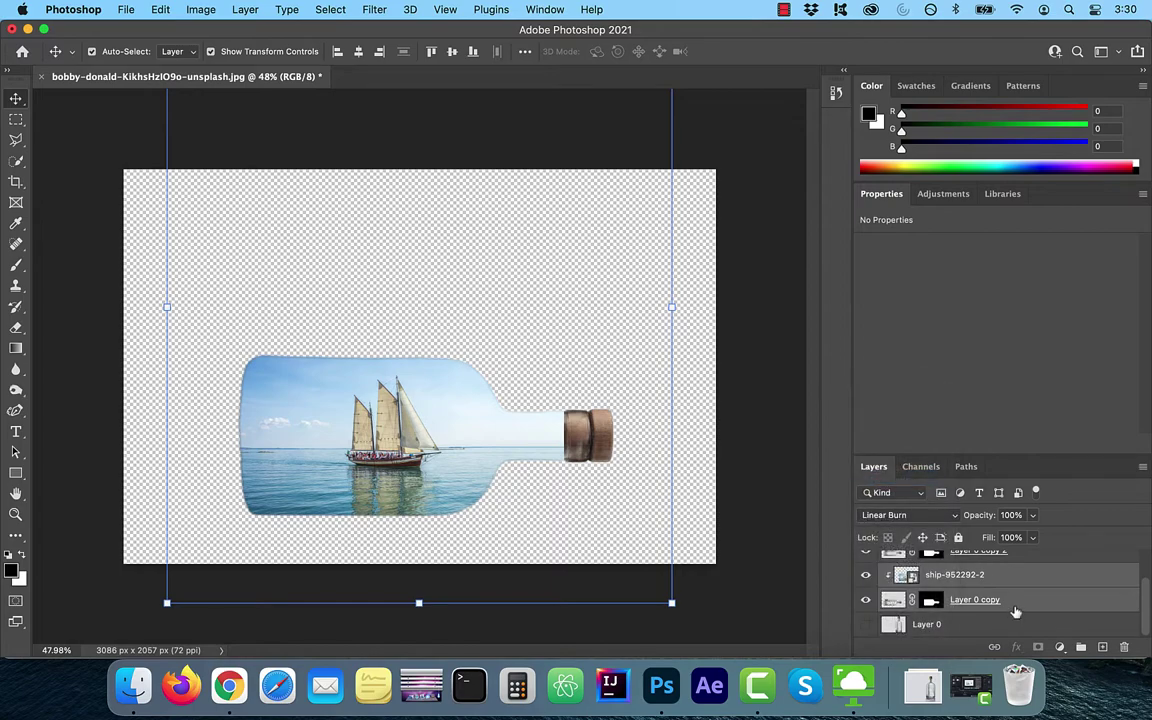
click(994, 588)
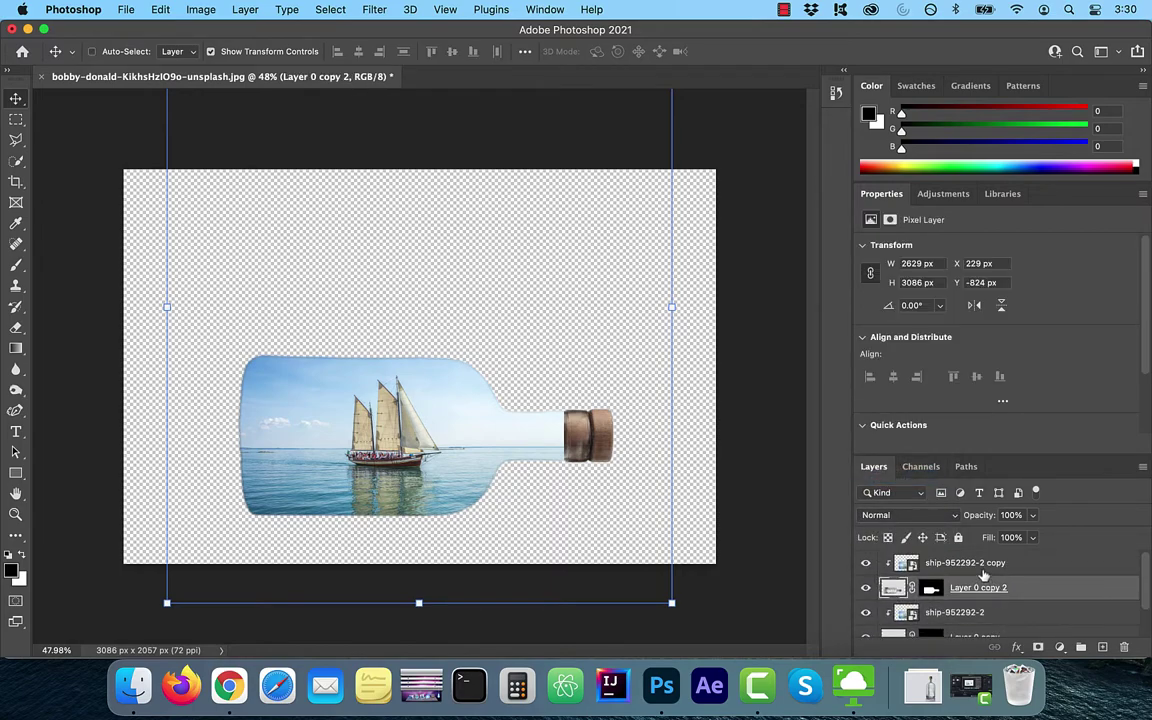
shift+click(978, 563)
click(949, 518)
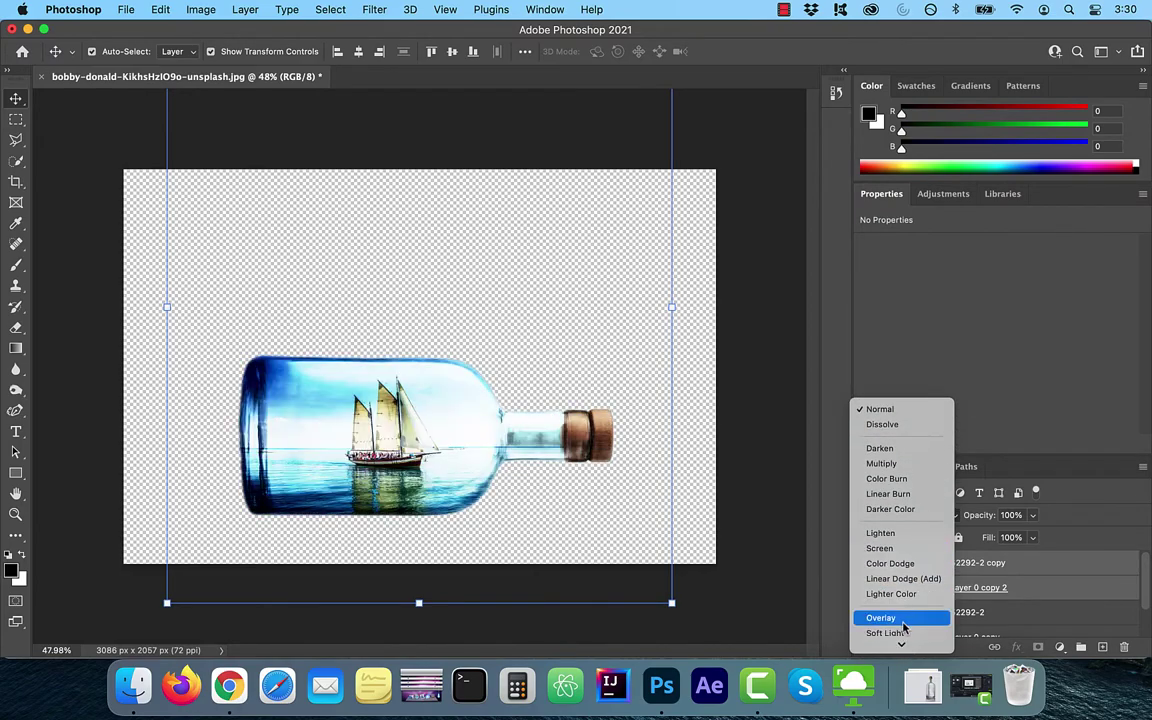
click(901, 633)
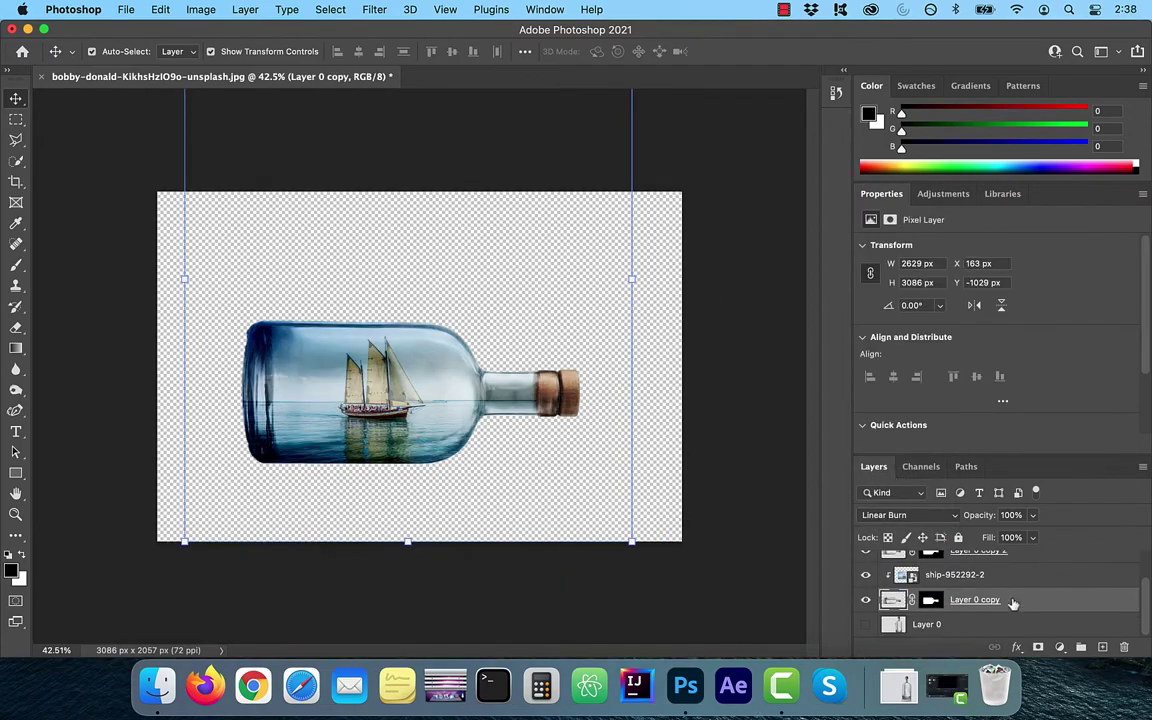
Merge both ship layers and both bottle layers into a single layer.
scroll(1008, 575, up, 2)
scroll(1007, 600, down, 2)
super+click(993, 578)
scroll(1030, 596, up, 2)
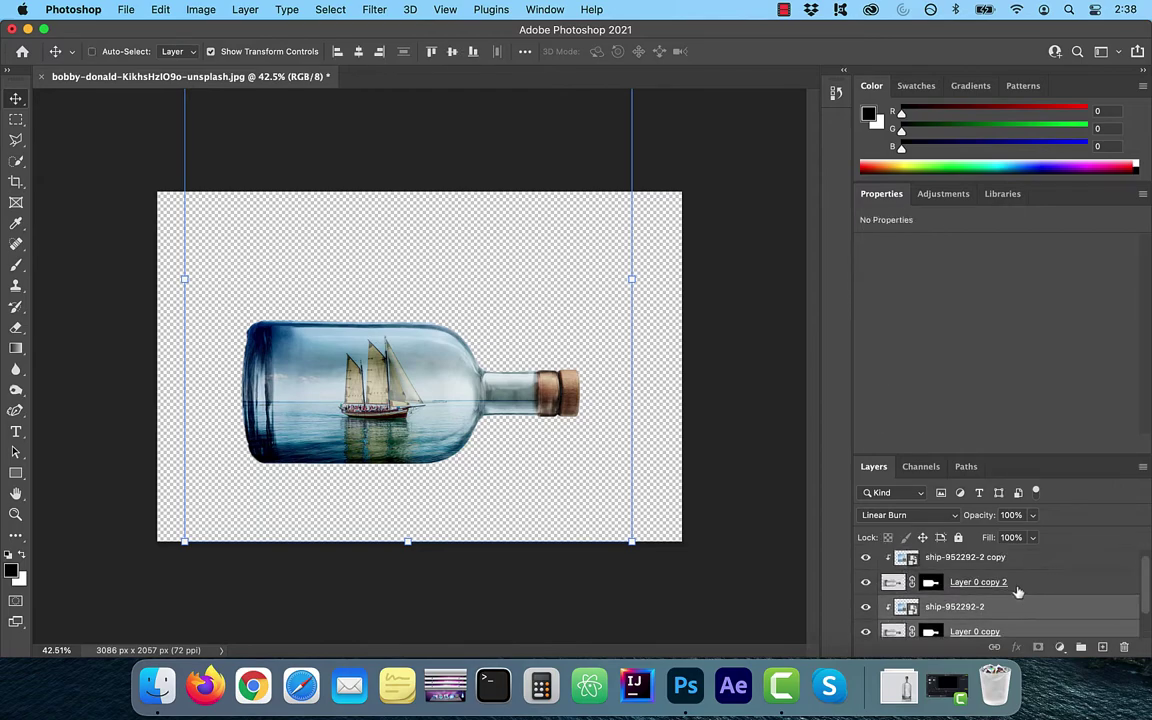
super+click(1016, 586)
super+click(1005, 562)
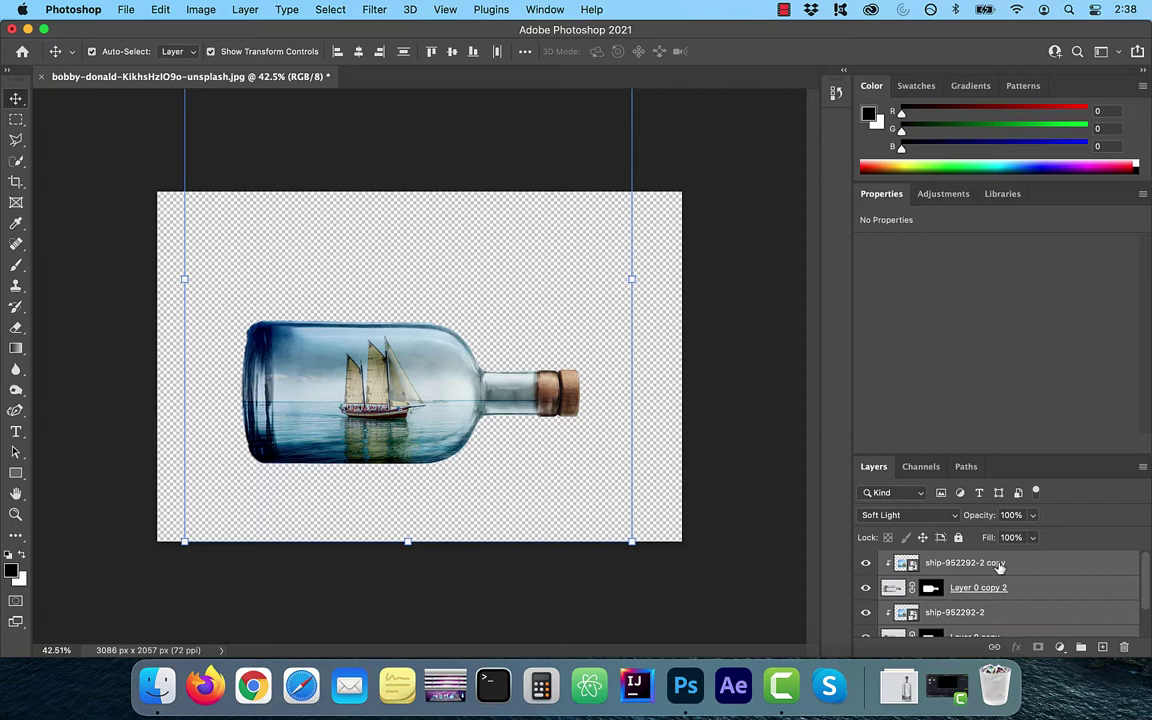
right_click(981, 566)
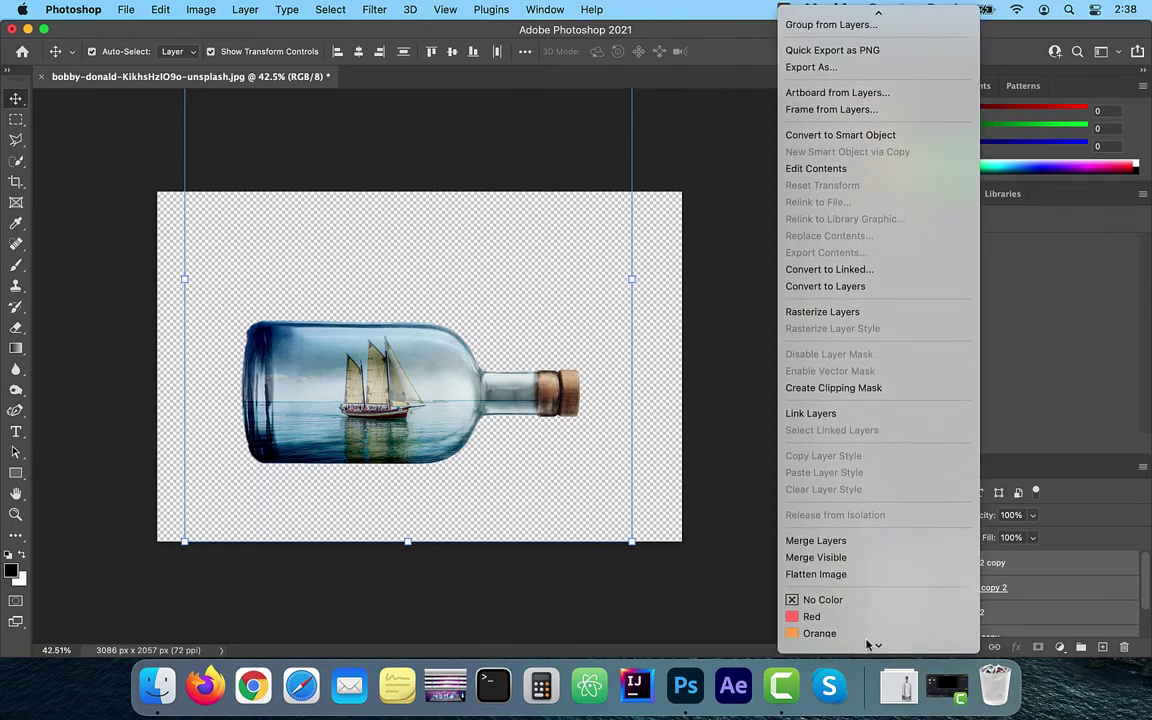
click(830, 540)
Place the desert sand photo across the full canvas and move the merged bottle layer above it.
click(898, 686)
drag(913, 498, 286, 487)
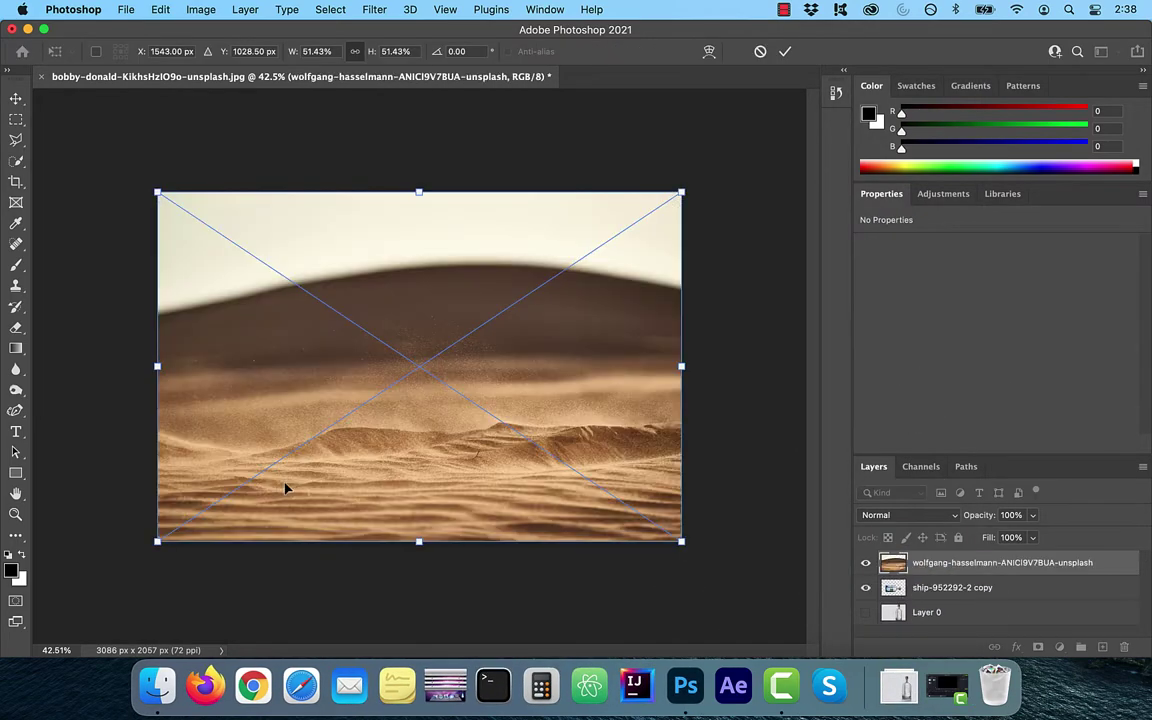
key(Return)
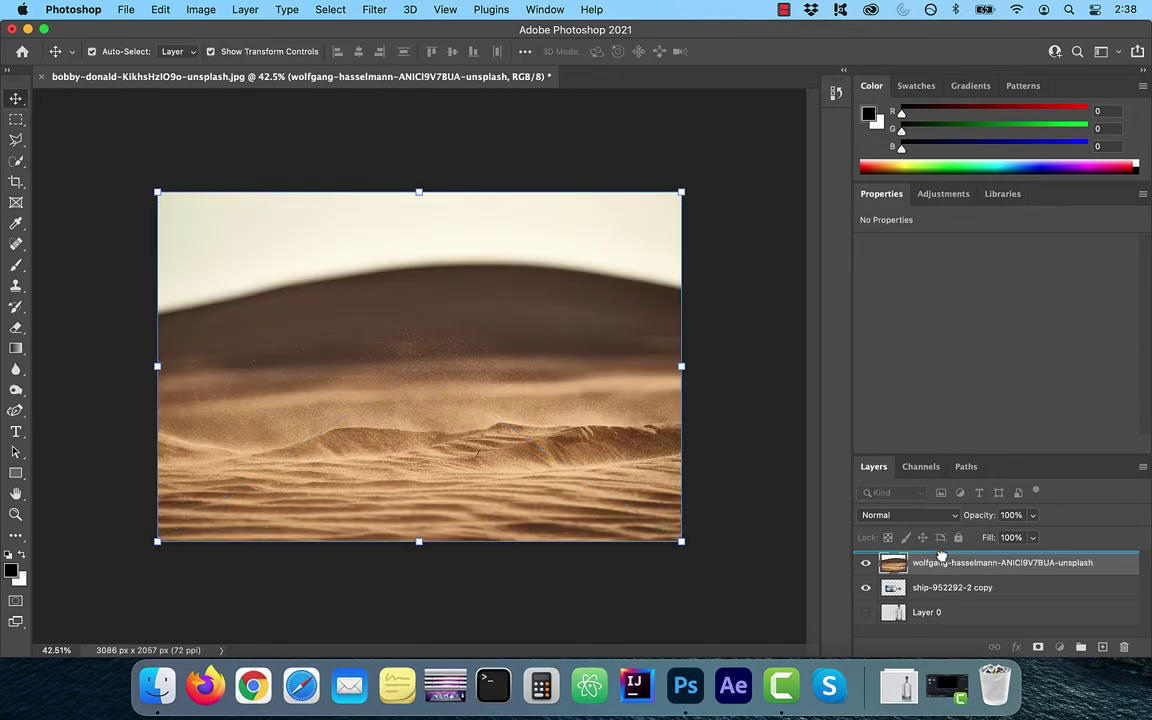
drag(940, 587, 943, 563)
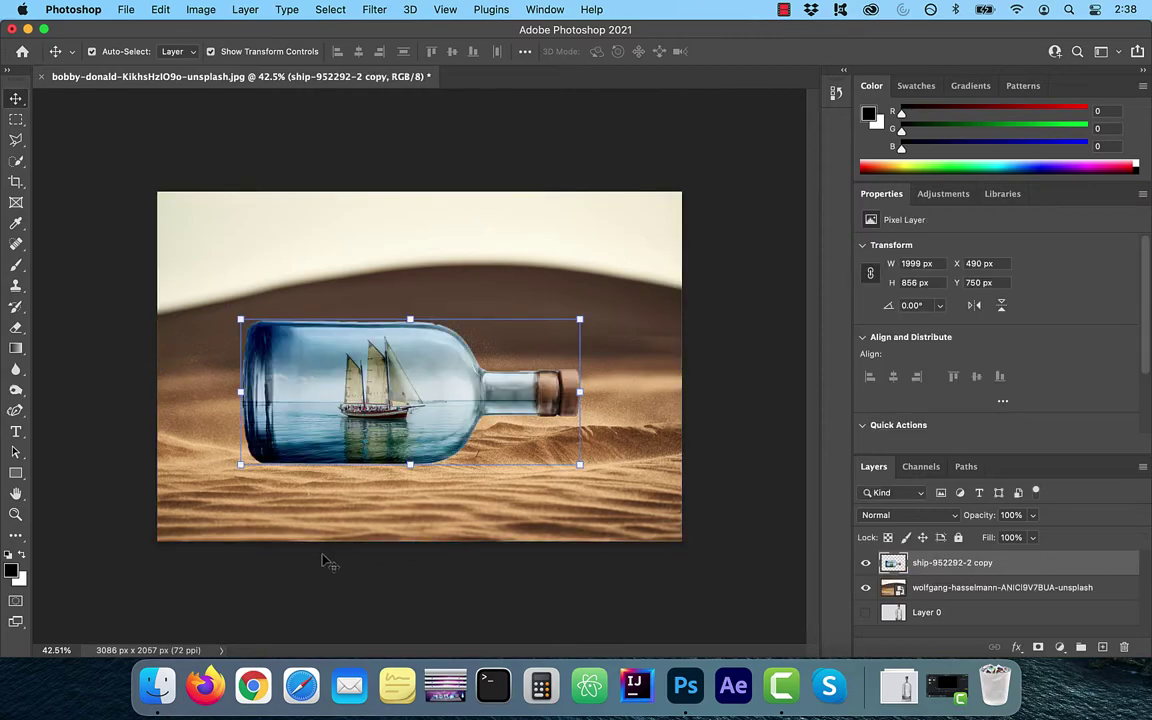
Add a layer mask to the bottle layer and paint black along the bottle's lower edge with a 118 px soft round brush.
click(1038, 648)
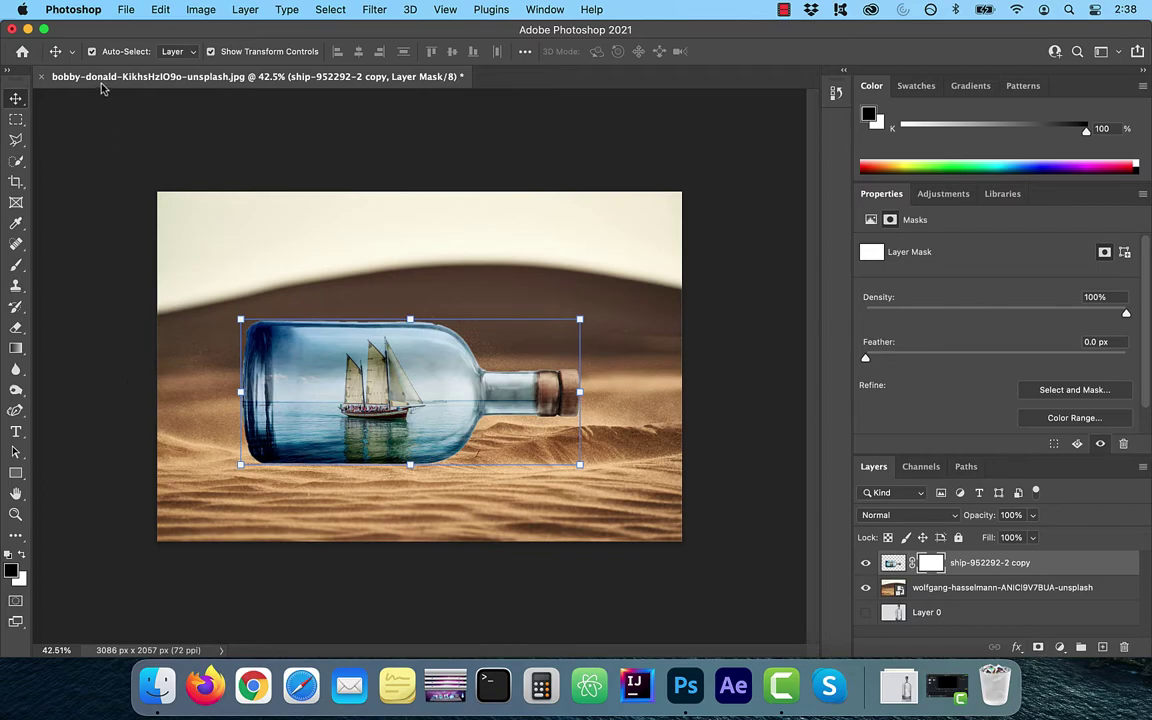
click(16, 265)
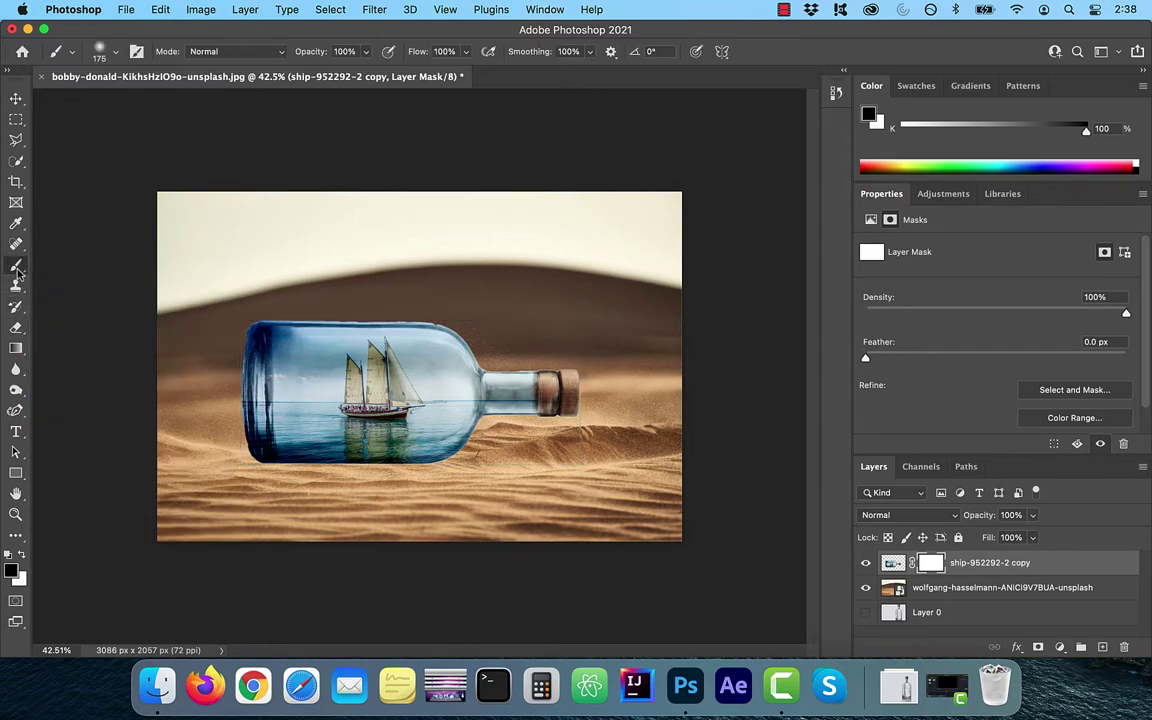
click(117, 56)
click(128, 101)
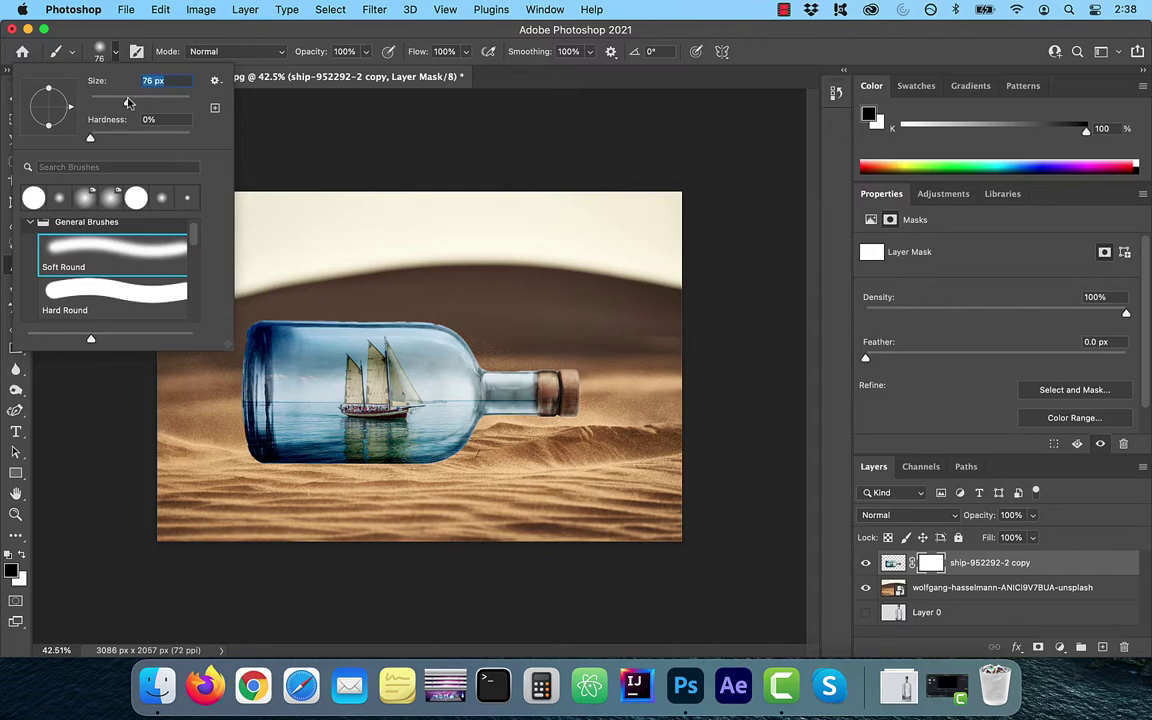
text(118)
key(Return)
mouse_move(262, 471)
mouse_down()
mouse_move(455, 467)
mouse_move(246, 461)
mouse_move(288, 467)
mouse_up()
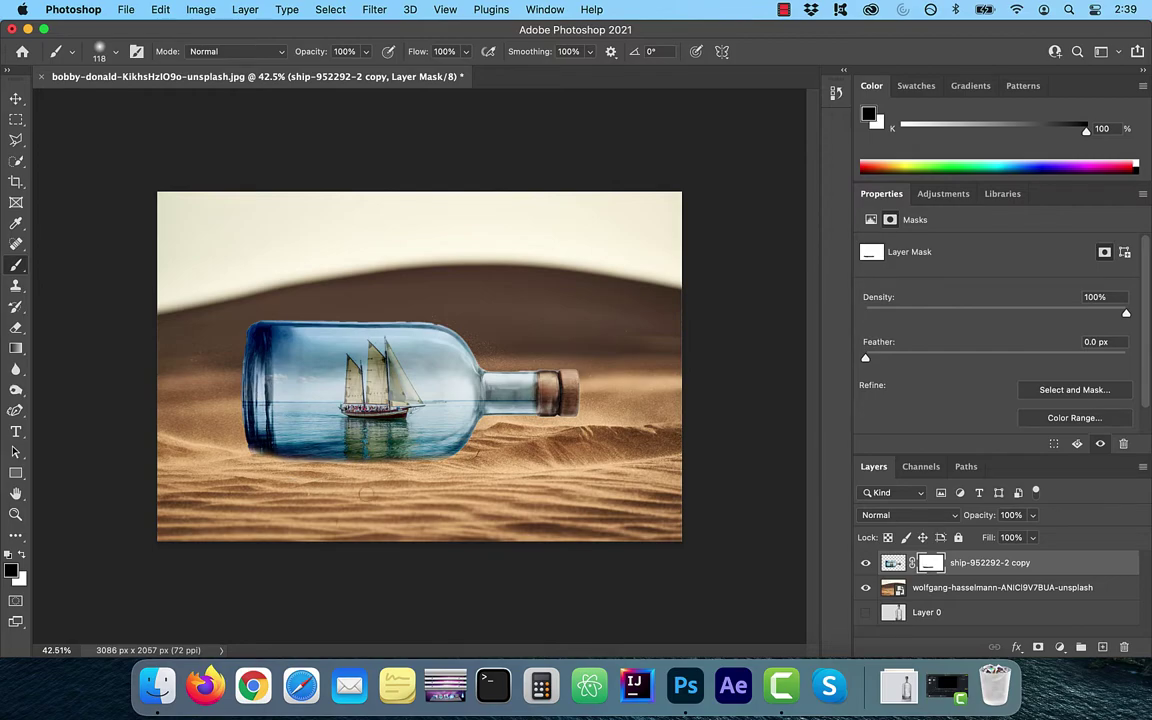
Rasterize the desert photo layer so that the Burn tool can edit it.
click(943, 590)
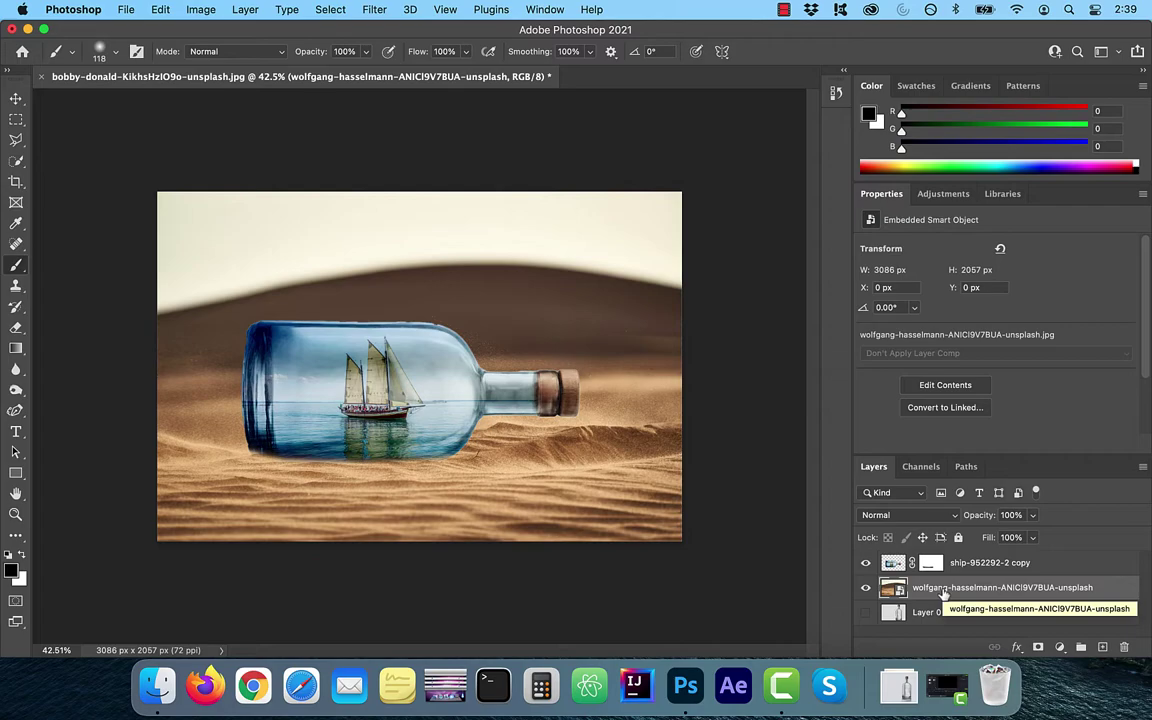
click(15, 391)
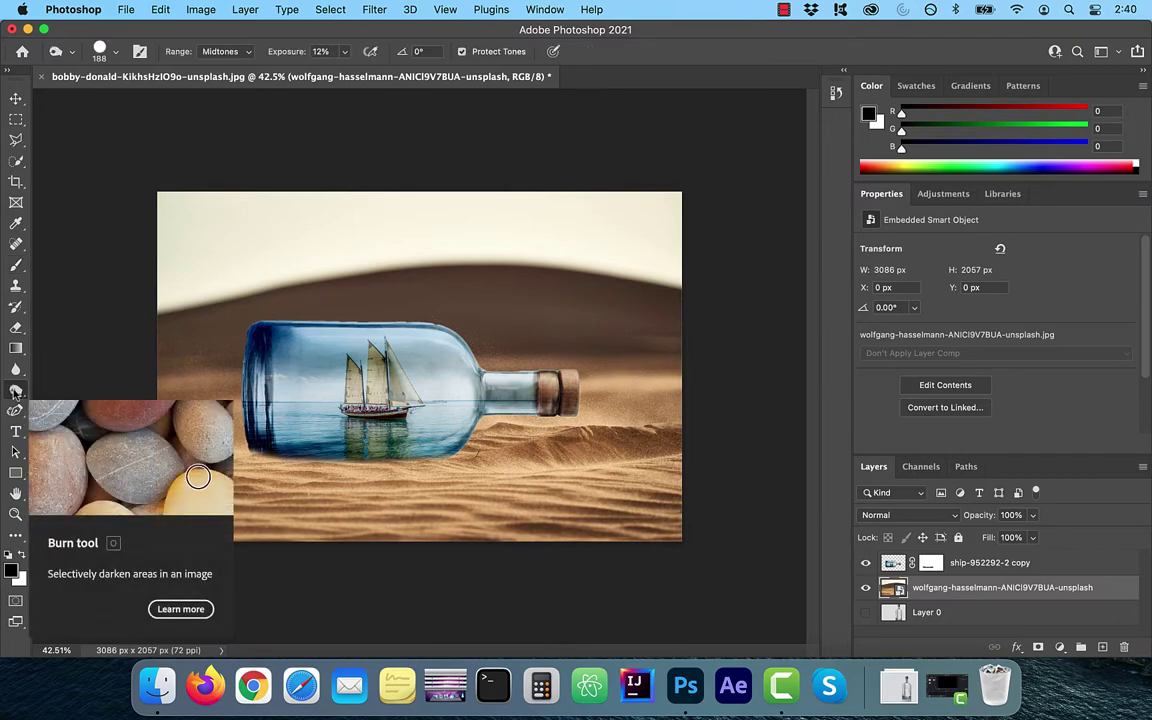
click(76, 317)
click(622, 301)
Set the Burn tool to a 70 px brush with 13% exposure.
click(115, 52)
drag(160, 100, 141, 100)
drag(344, 53, 343, 72)
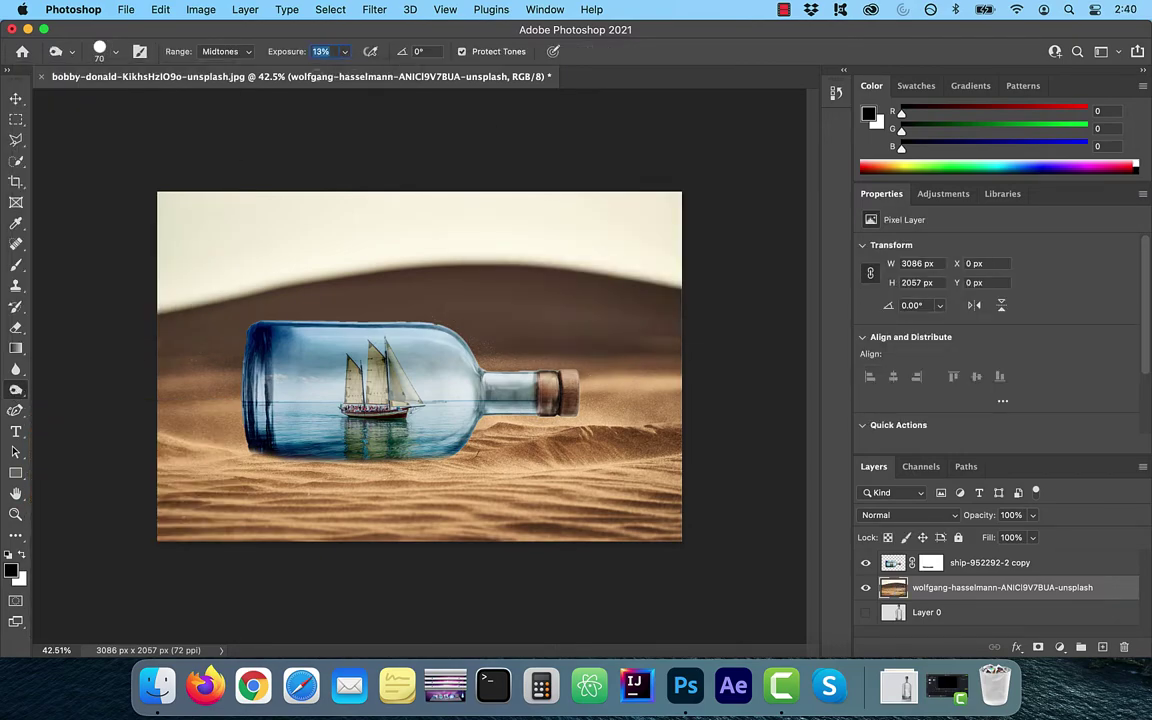
Burn a shadow into the sand along the bottle's lower edge, first in the Midtones range and again in Highlights.
scroll(419, 367, up, 5)
drag(155, 514, 451, 517)
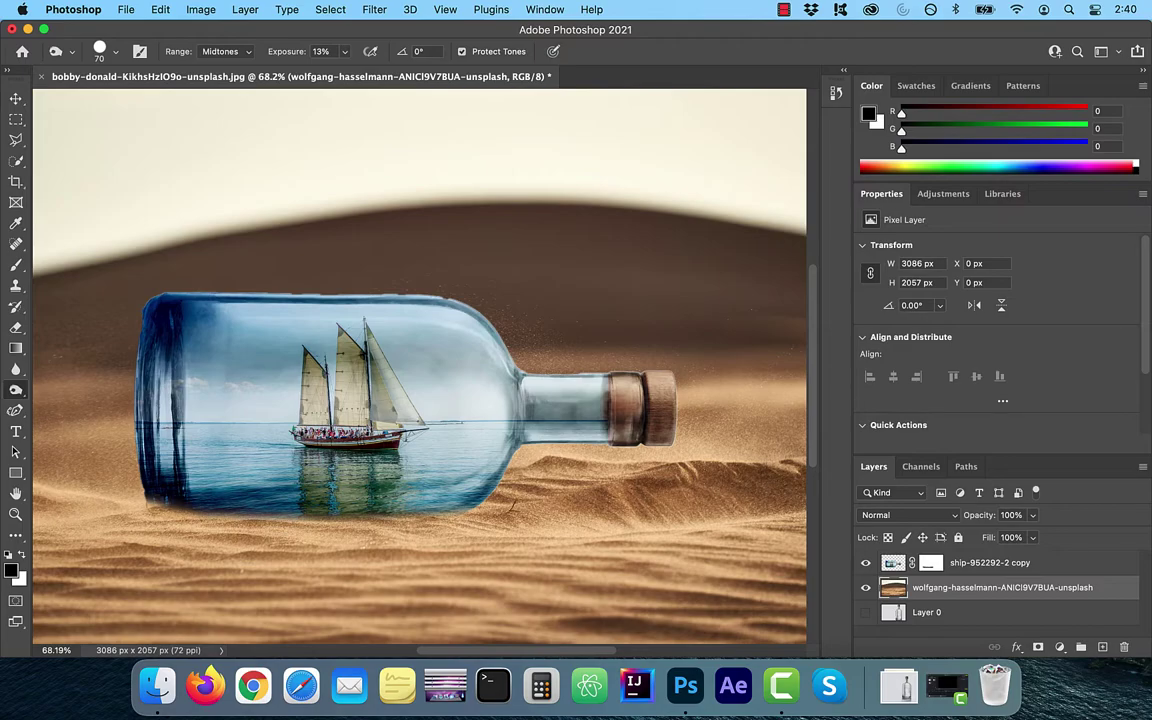
click(227, 51)
click(227, 94)
drag(155, 508, 332, 520)
scroll(420, 366, down, 2)
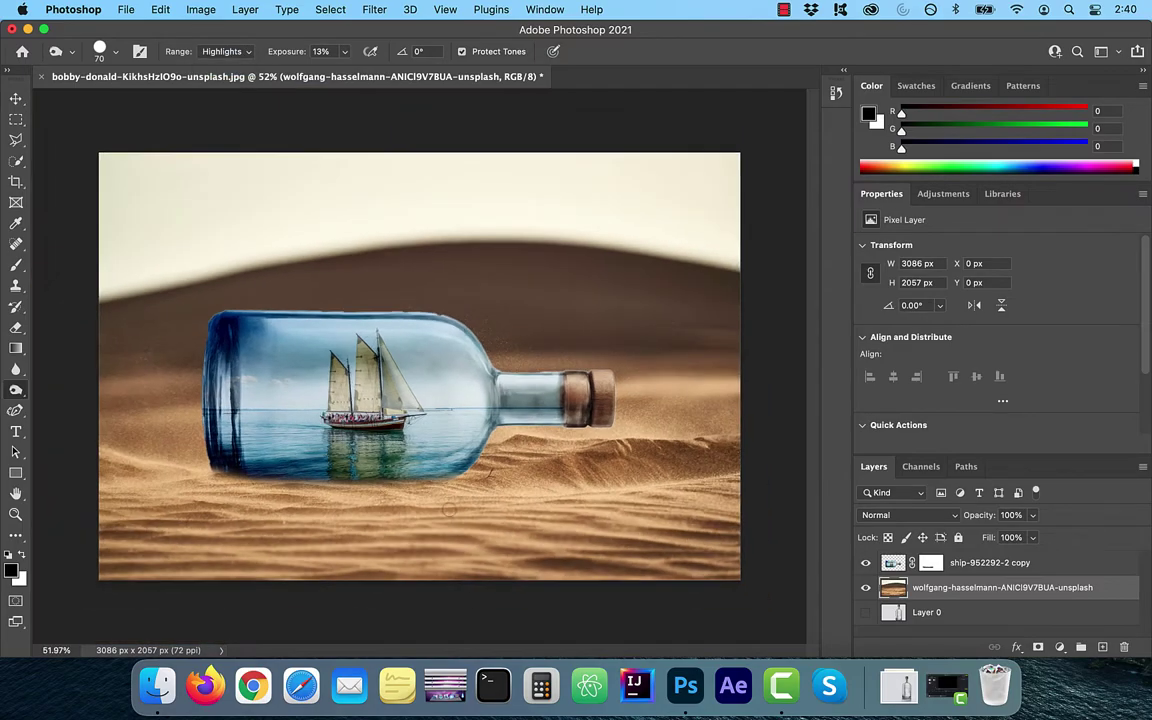
Add a Brightness/Contrast adjustment above the desert layer, lowering brightness to about -68 and raising the contrast.
click(948, 198)
click(898, 230)
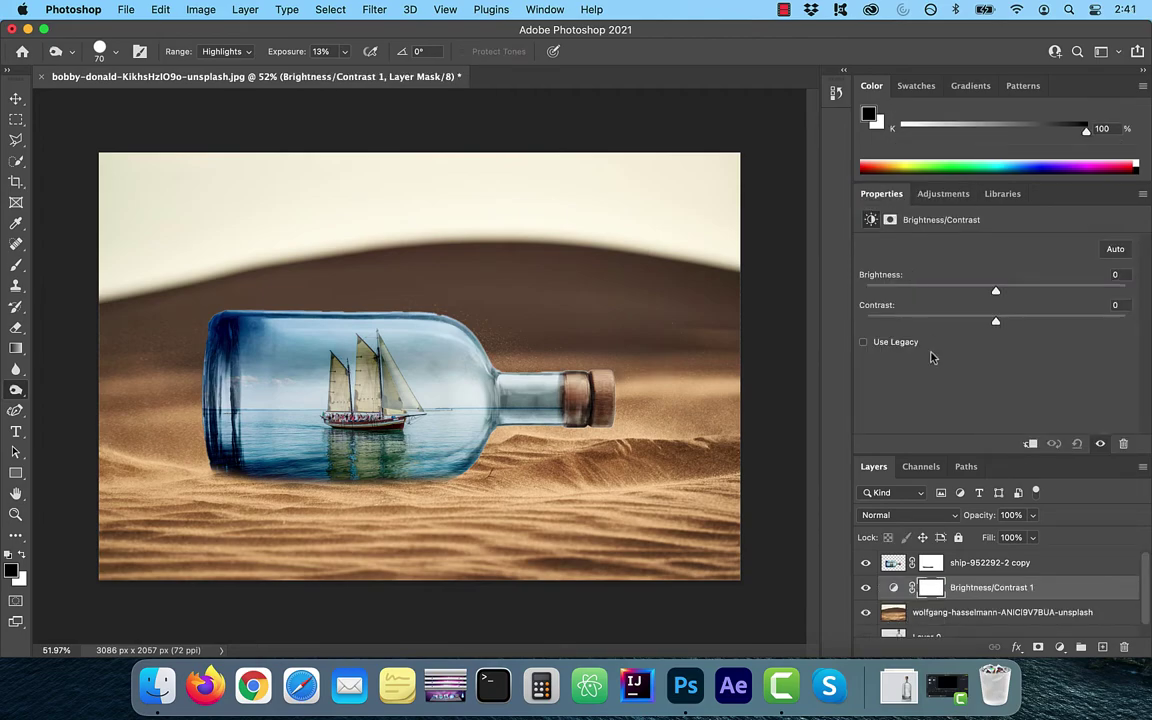
drag(995, 293, 944, 295)
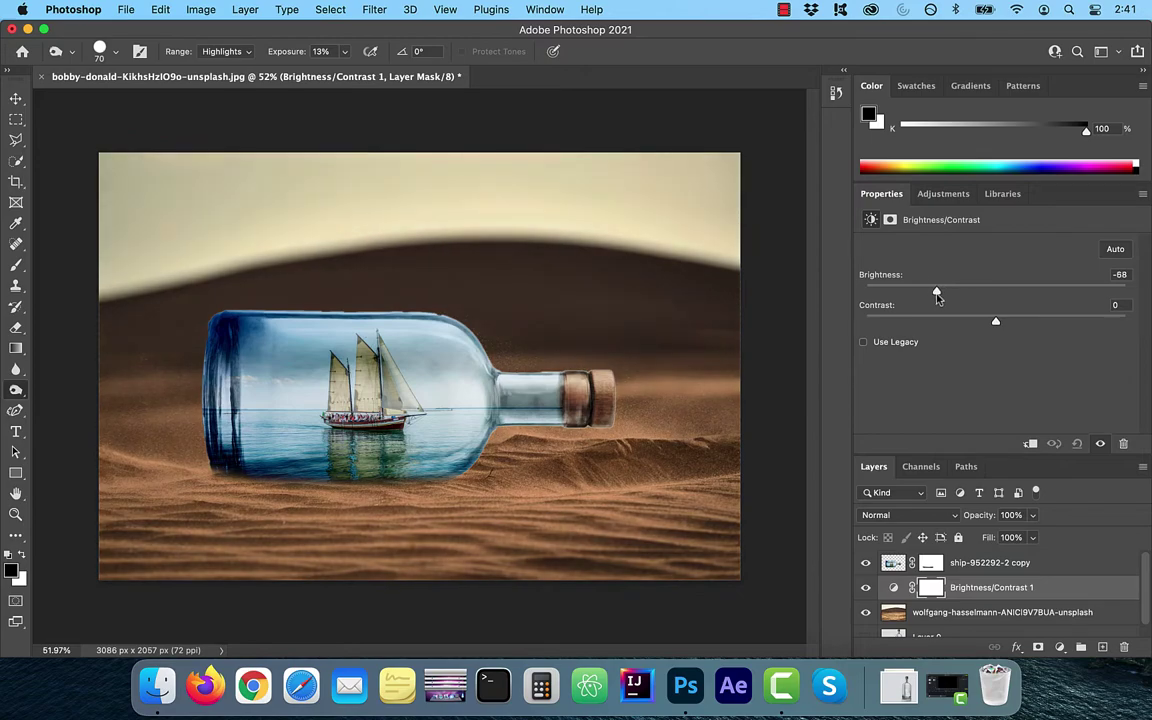
drag(997, 322, 1062, 322)
Convert the desert layer to a smart object and apply a 50-300mm Zoom Lens Flare at 108% brightness in the sky.
right_click(978, 618)
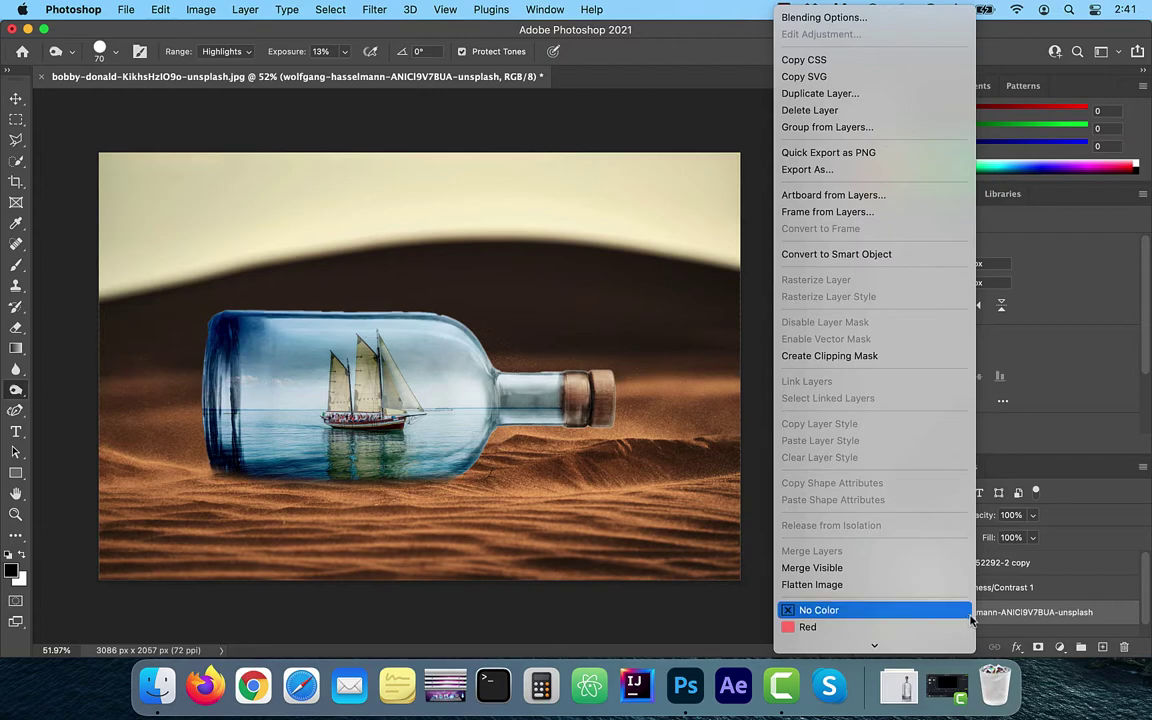
click(870, 254)
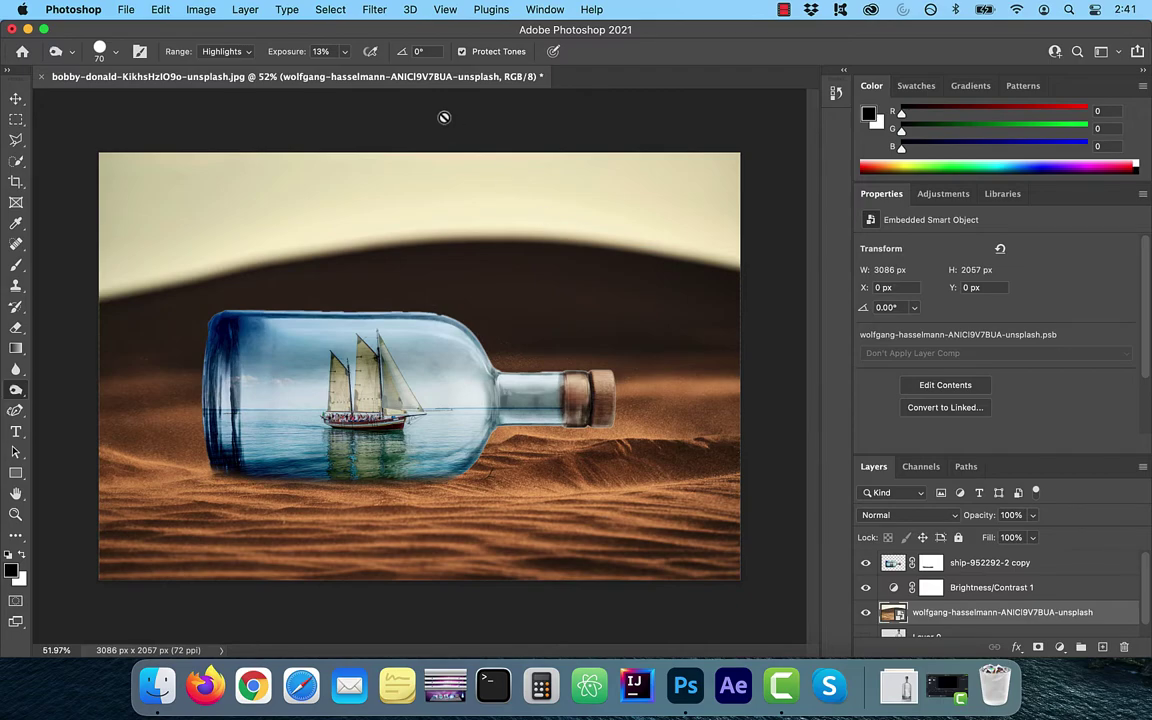
click(374, 10)
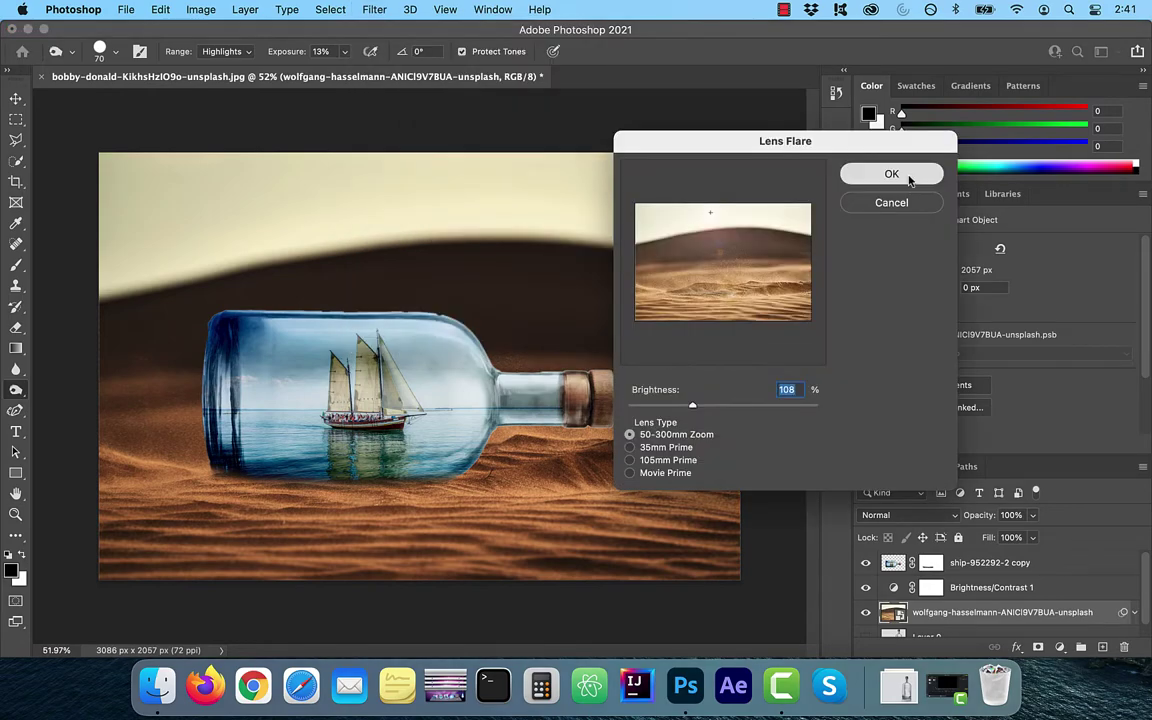
click(891, 175)
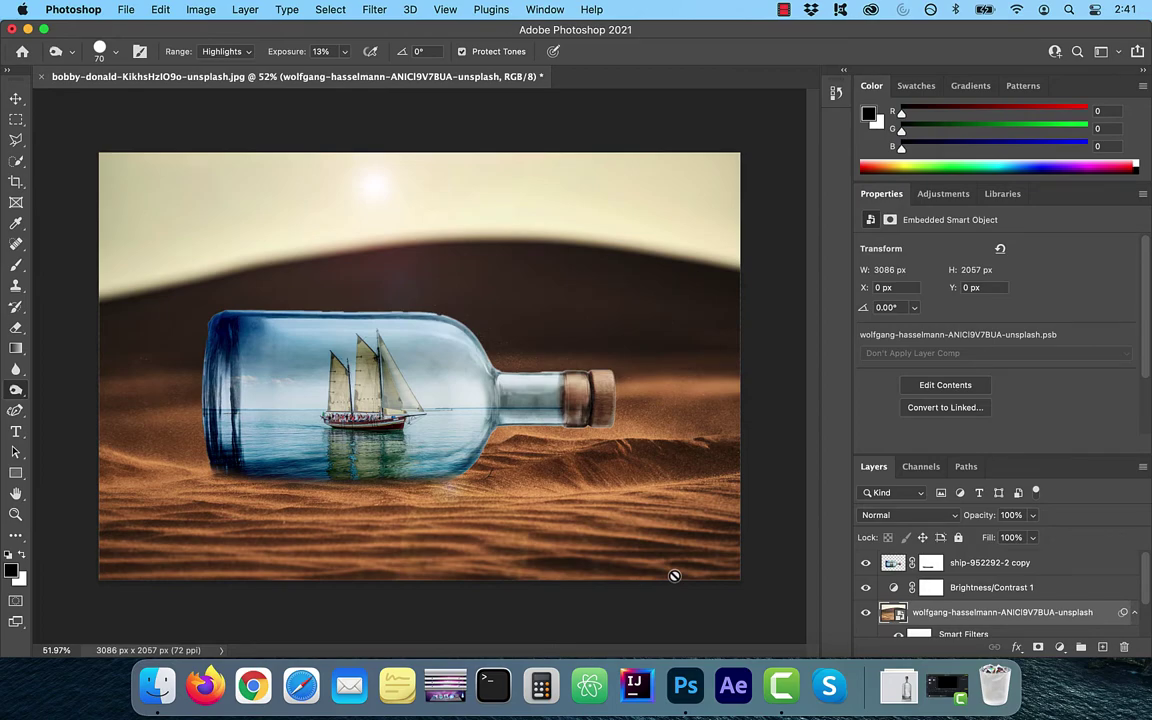
Convert the masked bottle layer to a smart object and apply a Lens Flare to it.
click(956, 562)
right_click(956, 560)
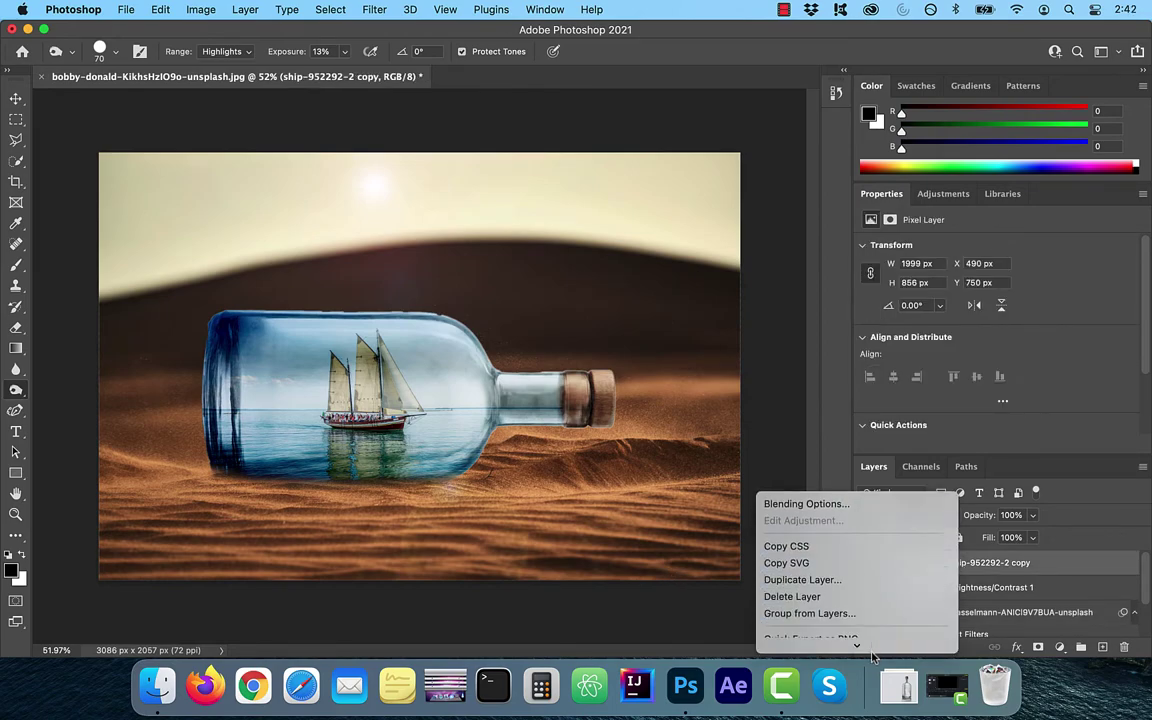
mouse_move(872, 650)
click(800, 538)
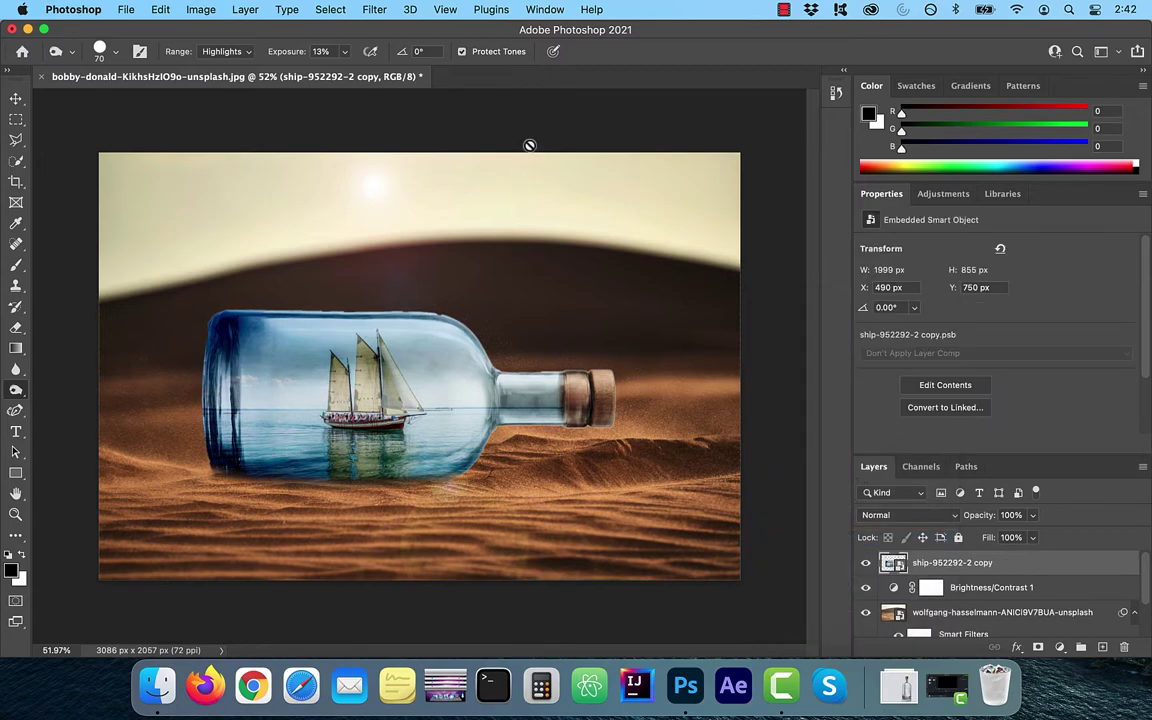
click(374, 10)
mouse_move(560, 287)
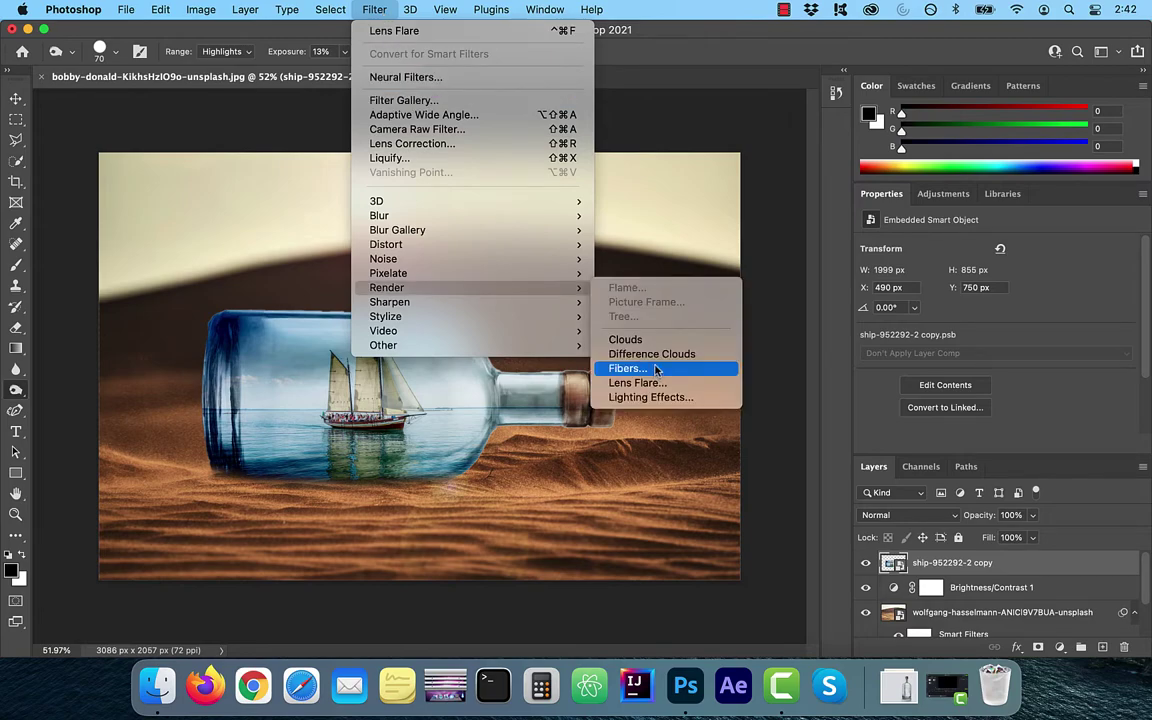
click(637, 382)
click(891, 174)
Add a Color Balance adjustment clipped to the bottle layer, with Shadows at Cyan-Red +28, Magenta-Green +15 and Yellow-Blue -28.
click(944, 193)
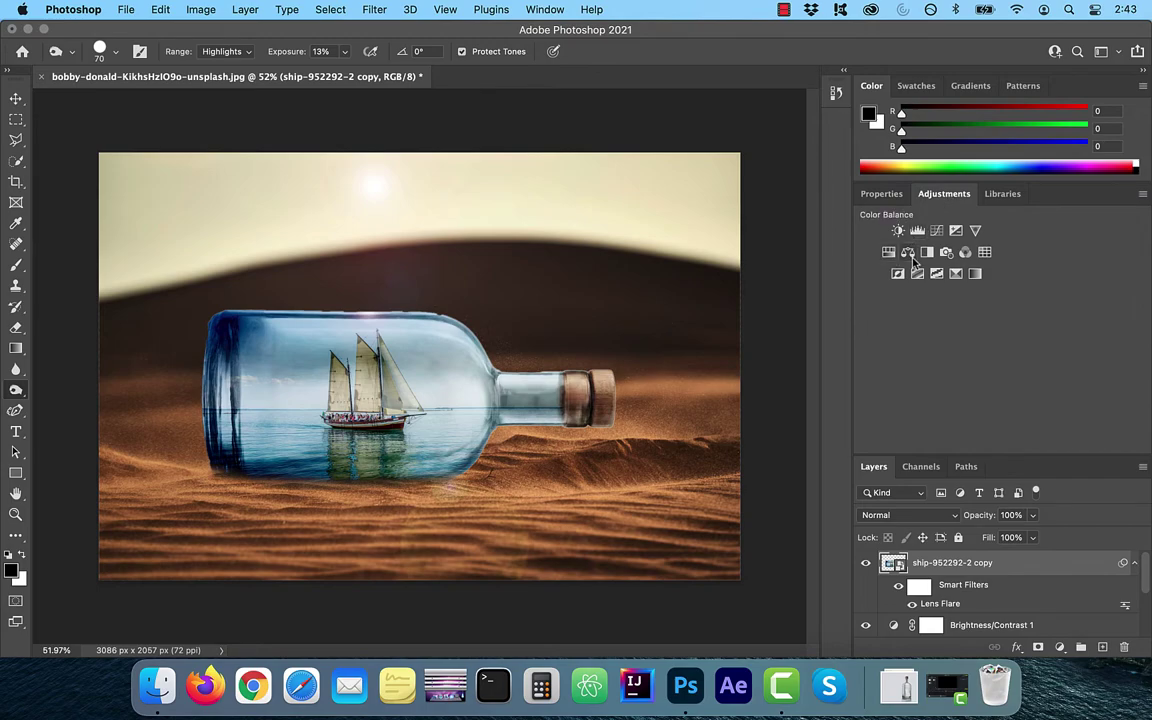
click(908, 254)
click(958, 247)
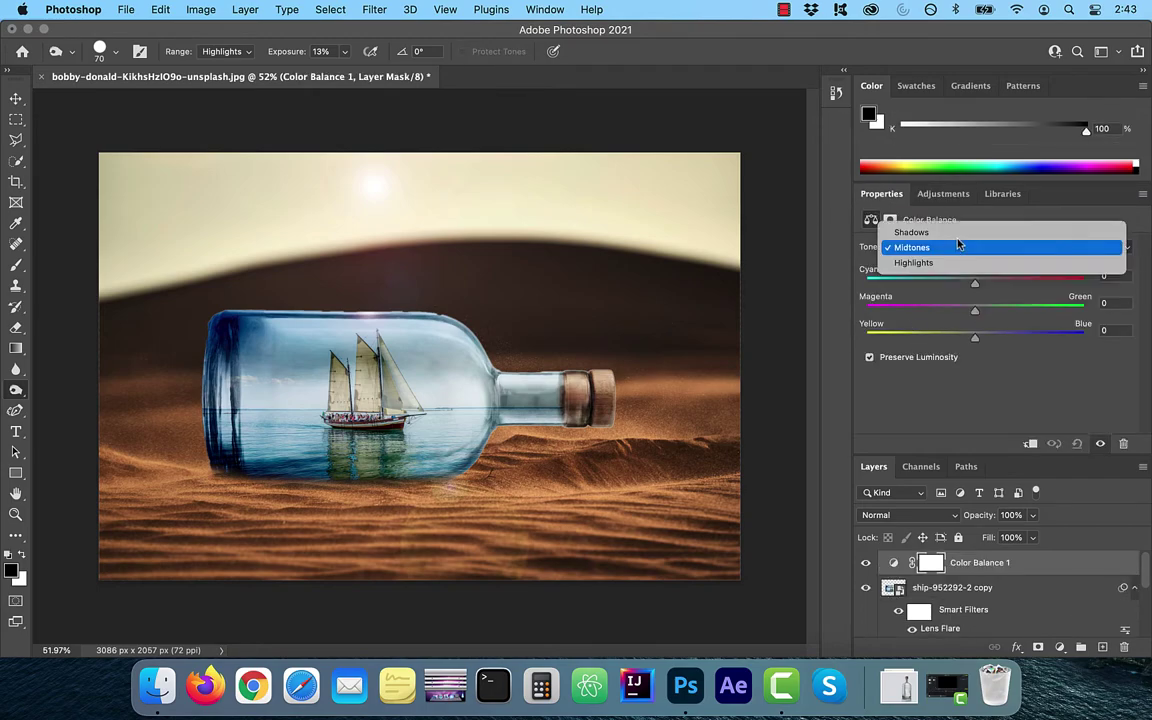
click(955, 232)
drag(975, 283, 1002, 279)
click(1030, 444)
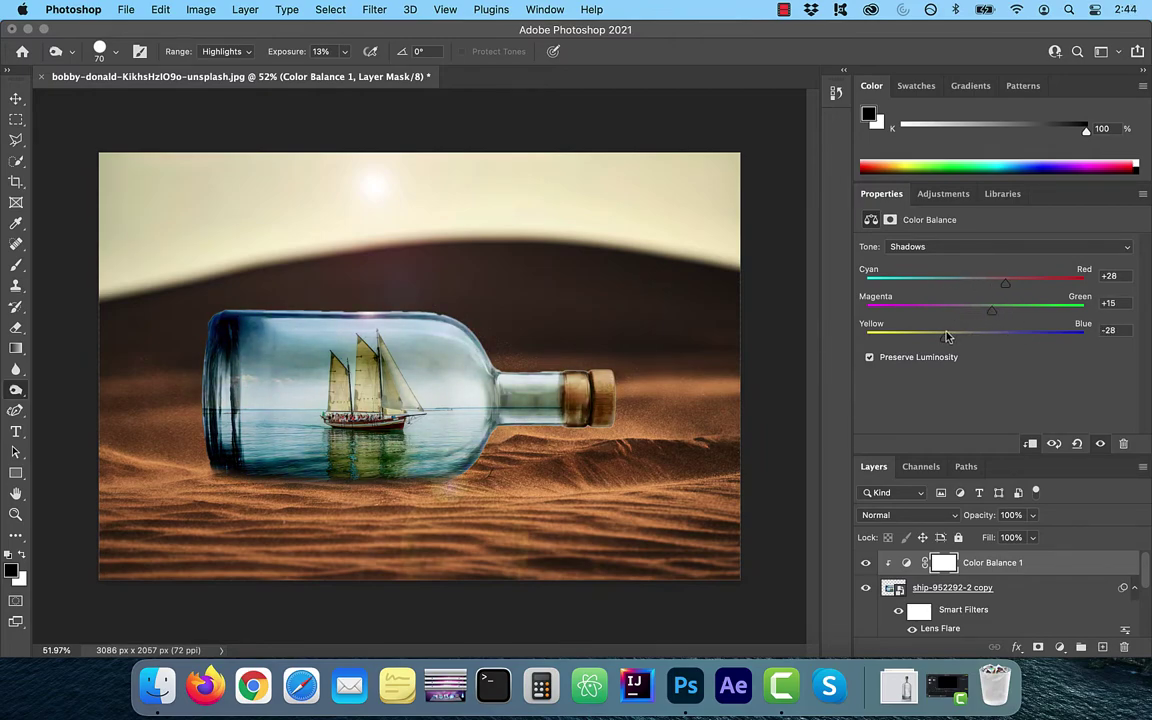
Set the bottle's Color Balance highlights to Cyan-Red +16 and adjust their Magenta-Green and Yellow-Blue balance for a warmer tone.
click(940, 246)
click(938, 262)
click(940, 246)
click(938, 262)
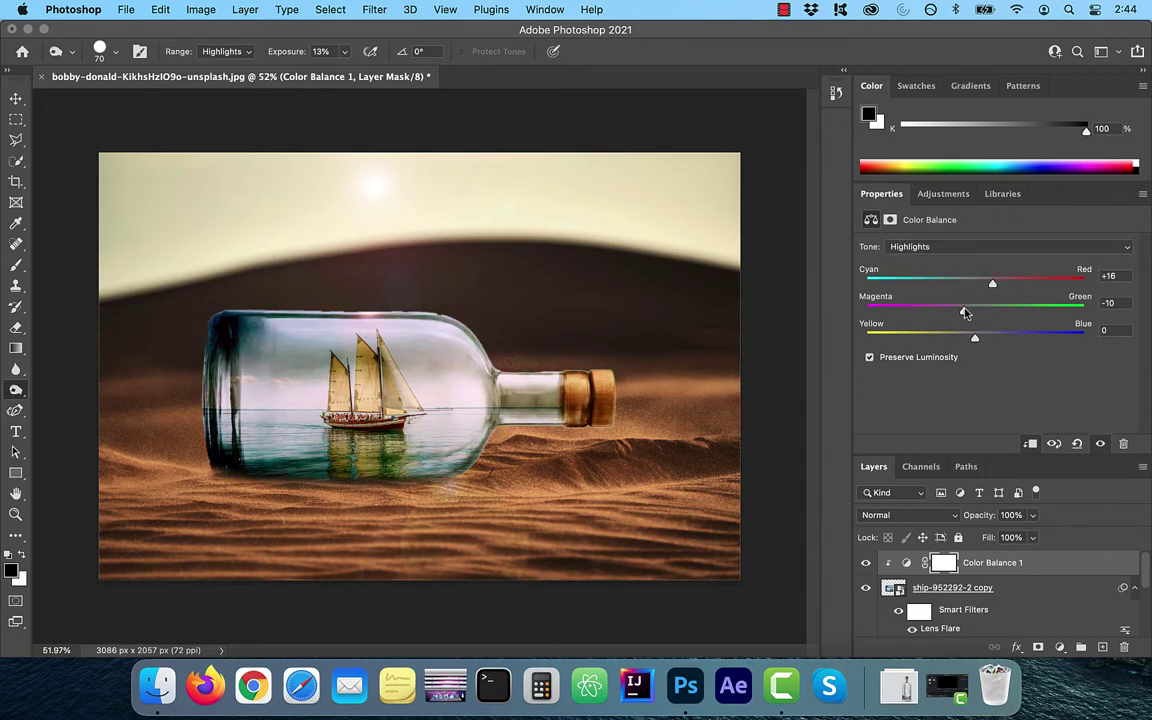
drag(975, 310, 968, 337)
click(948, 247)
click(948, 247)
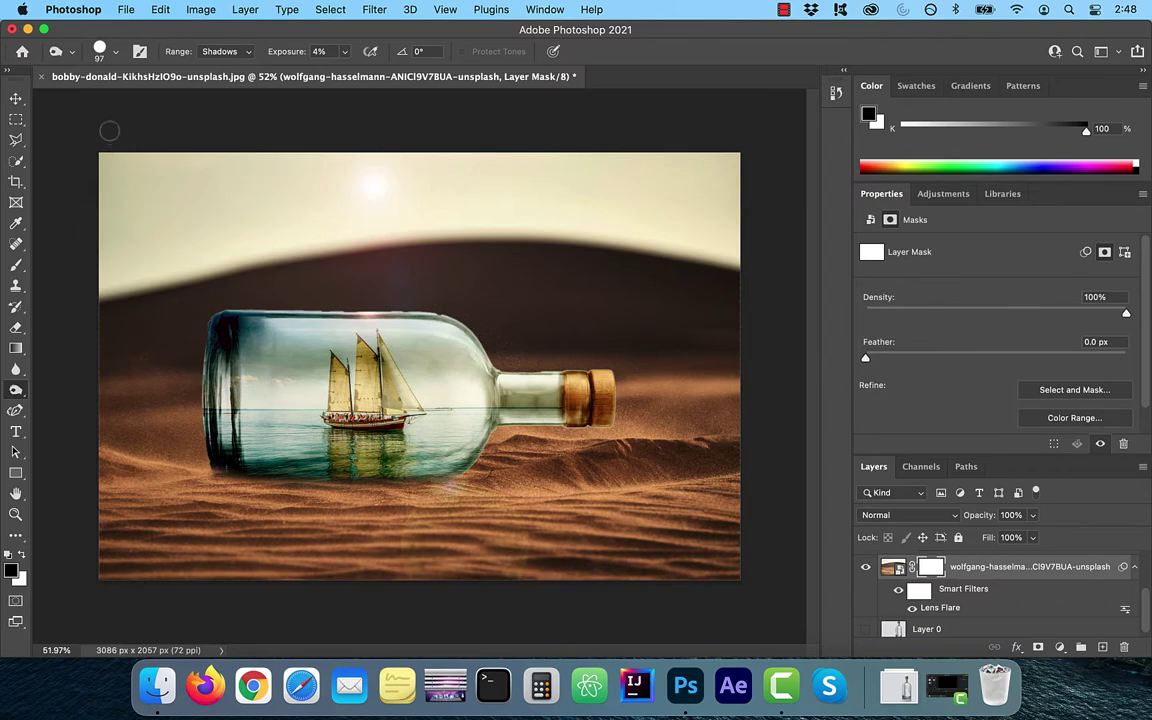
Paint black on the bottle layer's mask along the jagged upper glass edge with a soft round brush of 43 to 95 px.
click(16, 264)
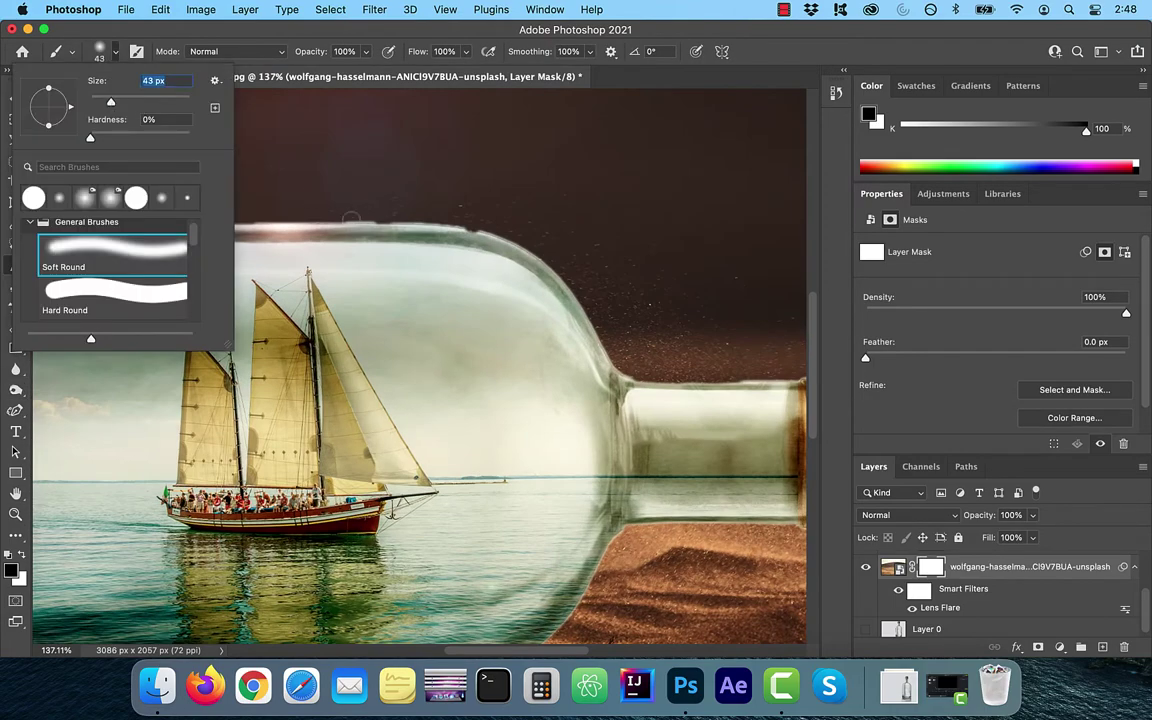
key(Escape)
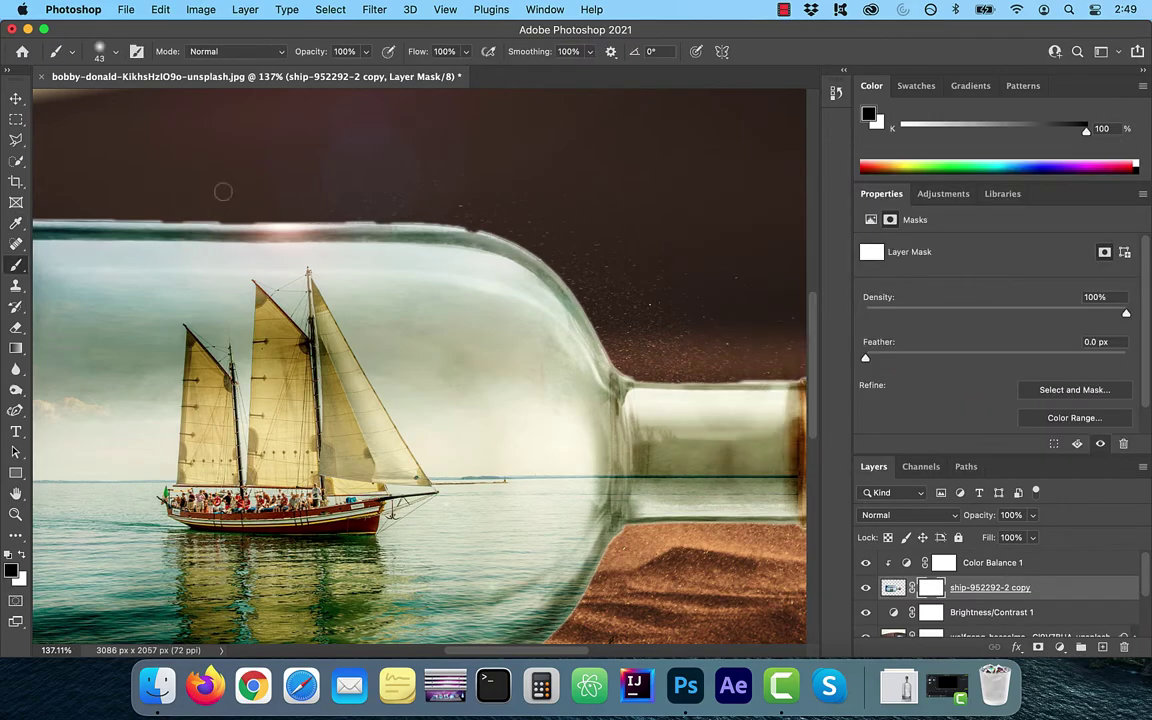
drag(188, 217, 383, 216)
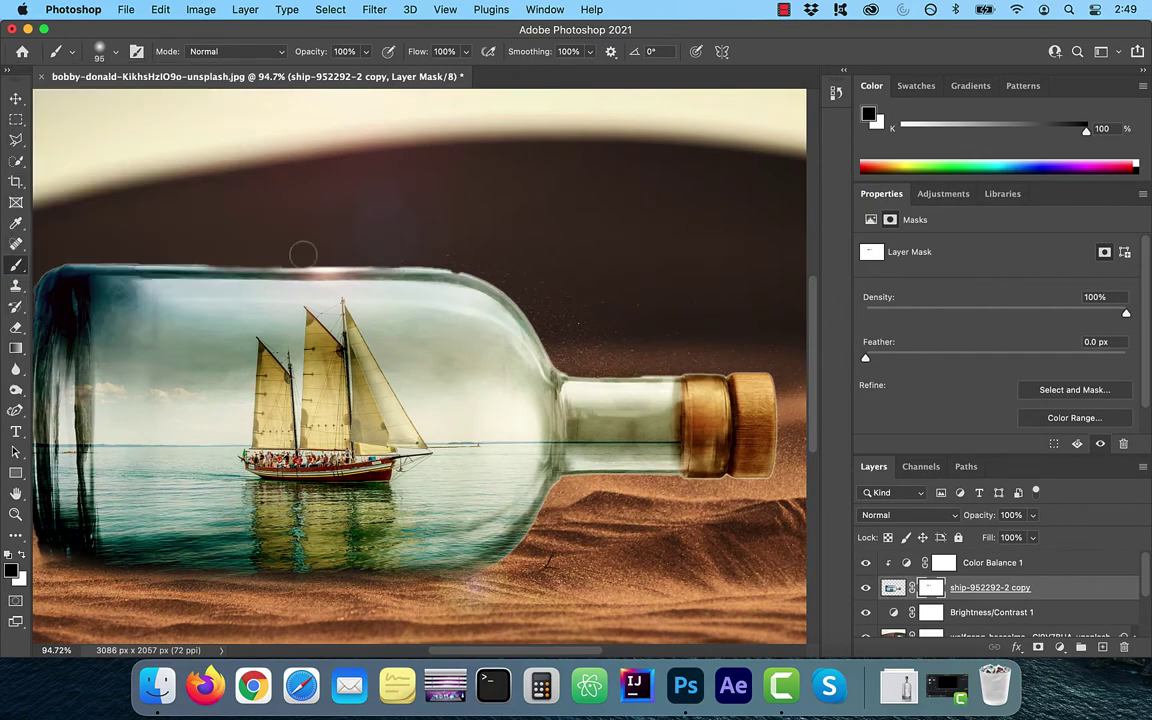
mouse_move(303, 254)
mouse_down()
mouse_move(432, 258)
mouse_move(87, 255)
mouse_move(491, 263)
mouse_move(227, 262)
mouse_move(559, 294)
mouse_move(501, 277)
mouse_move(350, 260)
mouse_move(527, 292)
mouse_move(265, 252)
mouse_up()
scroll(129, 283, down, 3)
scroll(935, 620, down, 3)
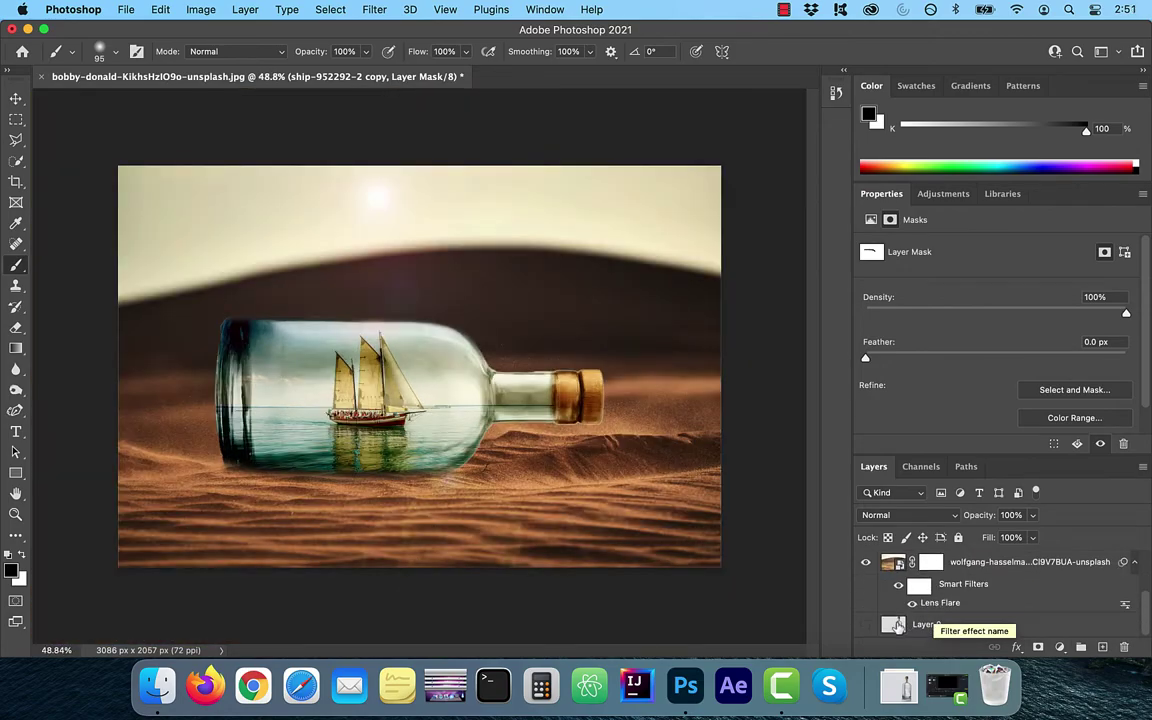
Compare the finished composite with the original bottle photo by isolating Layer 0 and restoring the other layers.
alt+click(866, 632)
alt+click(866, 632)
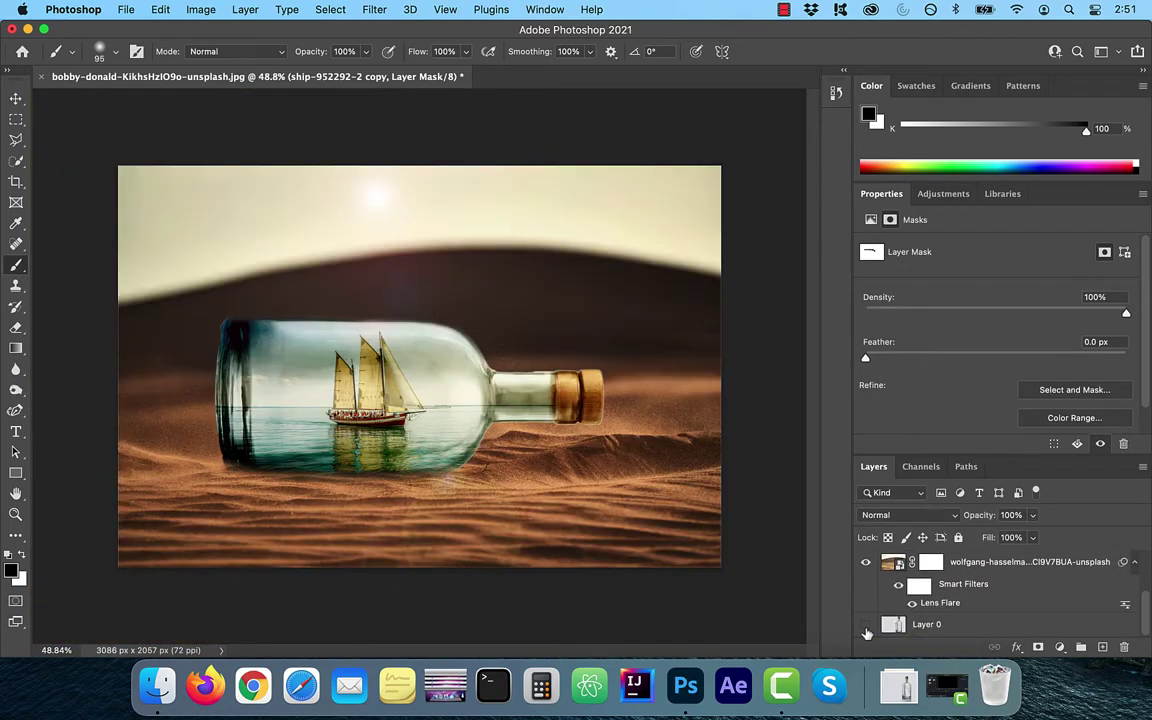
click(866, 630)
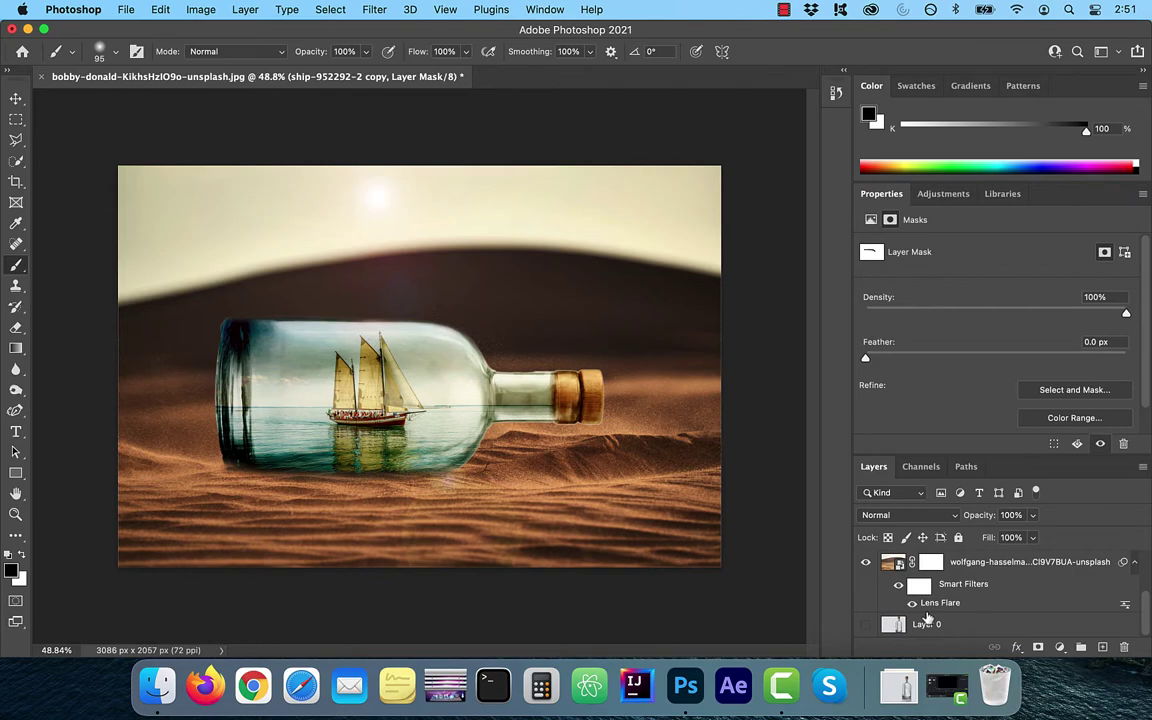